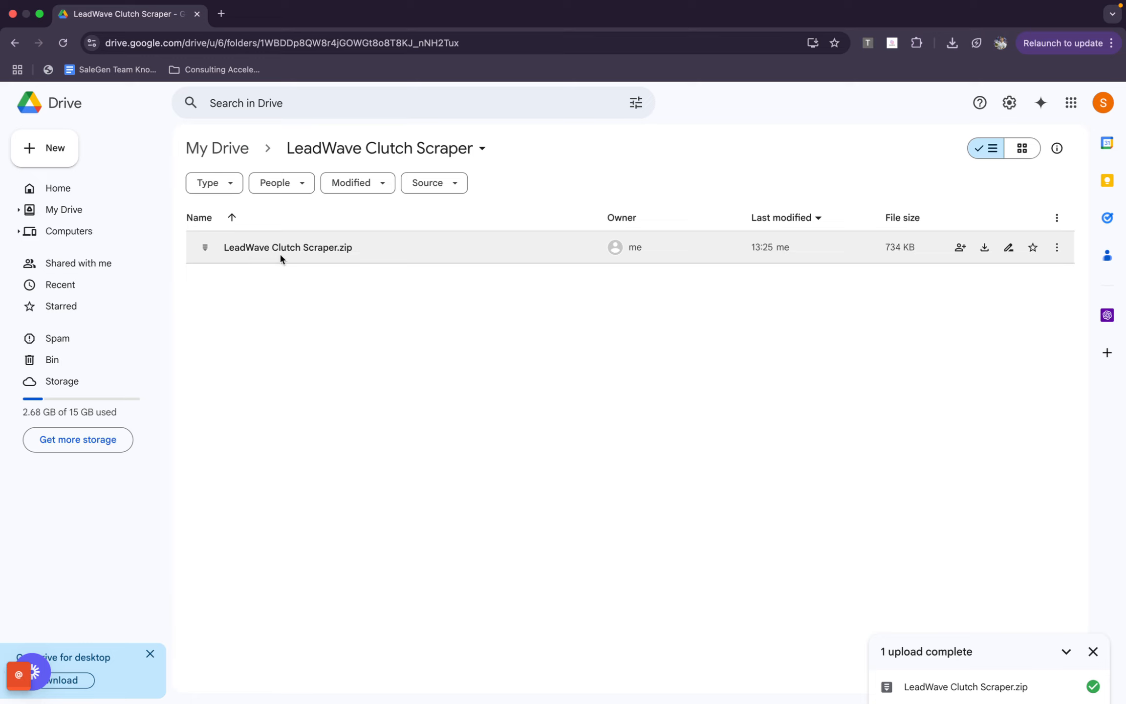
Download LeadWave Clutch Scraper.zip from the Drive folder and show the downloaded file in Finder
left_click(210, 248)
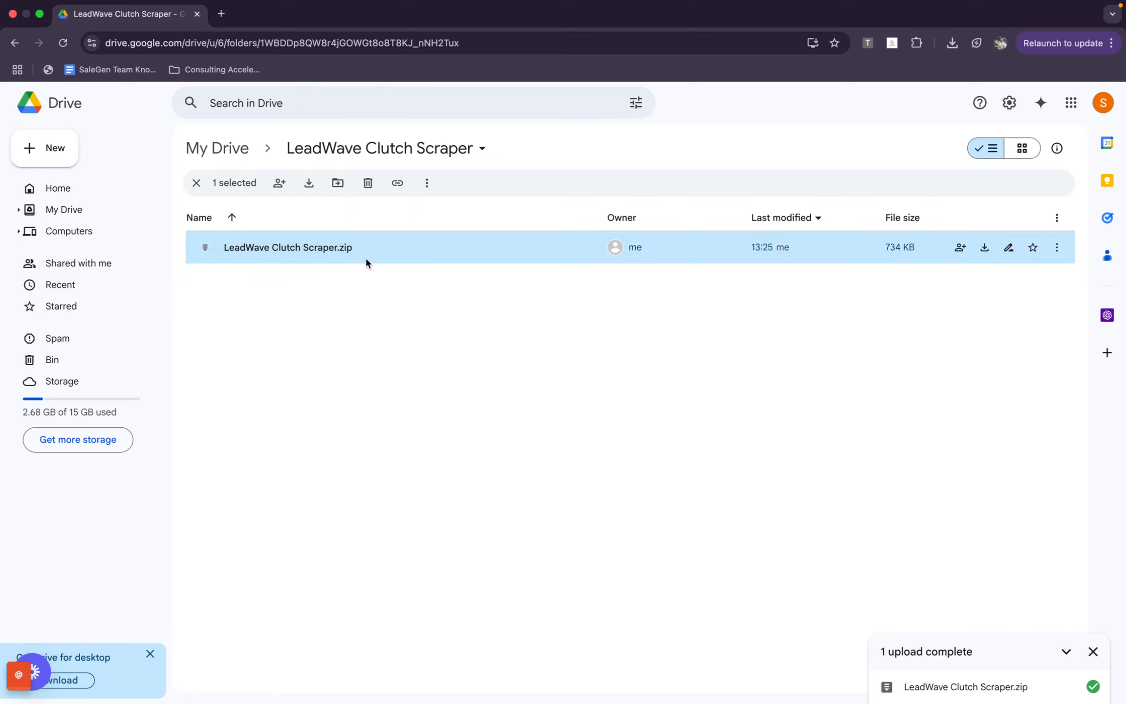
left_click(387, 288)
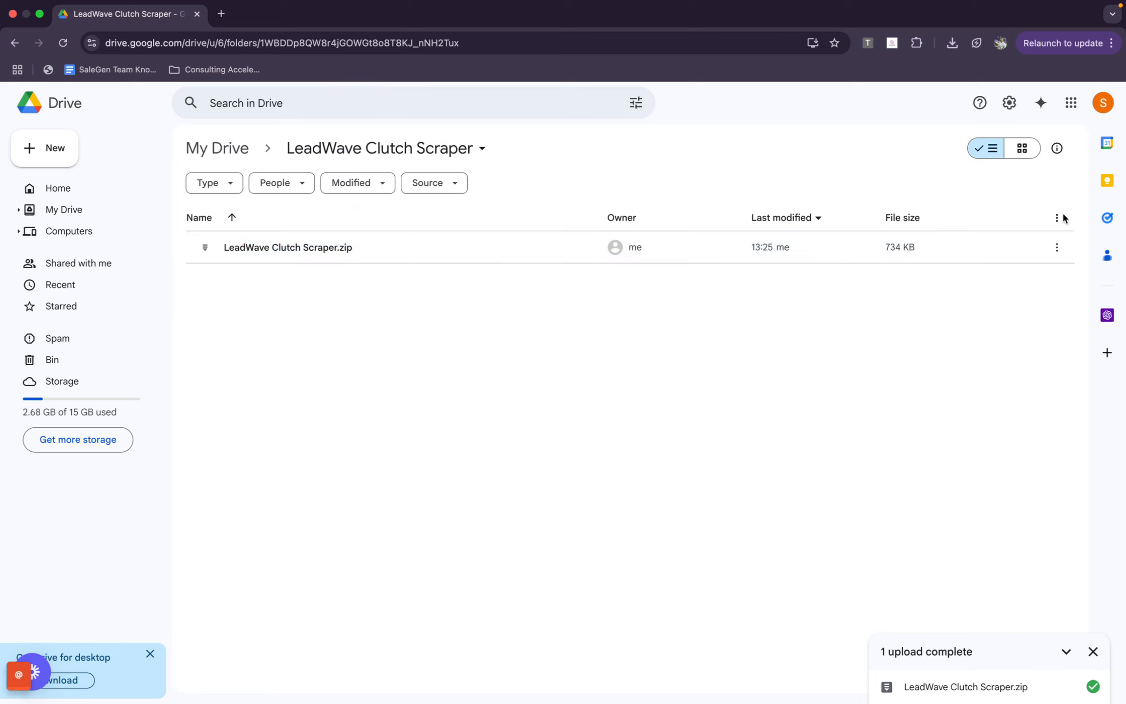
left_click(1061, 257)
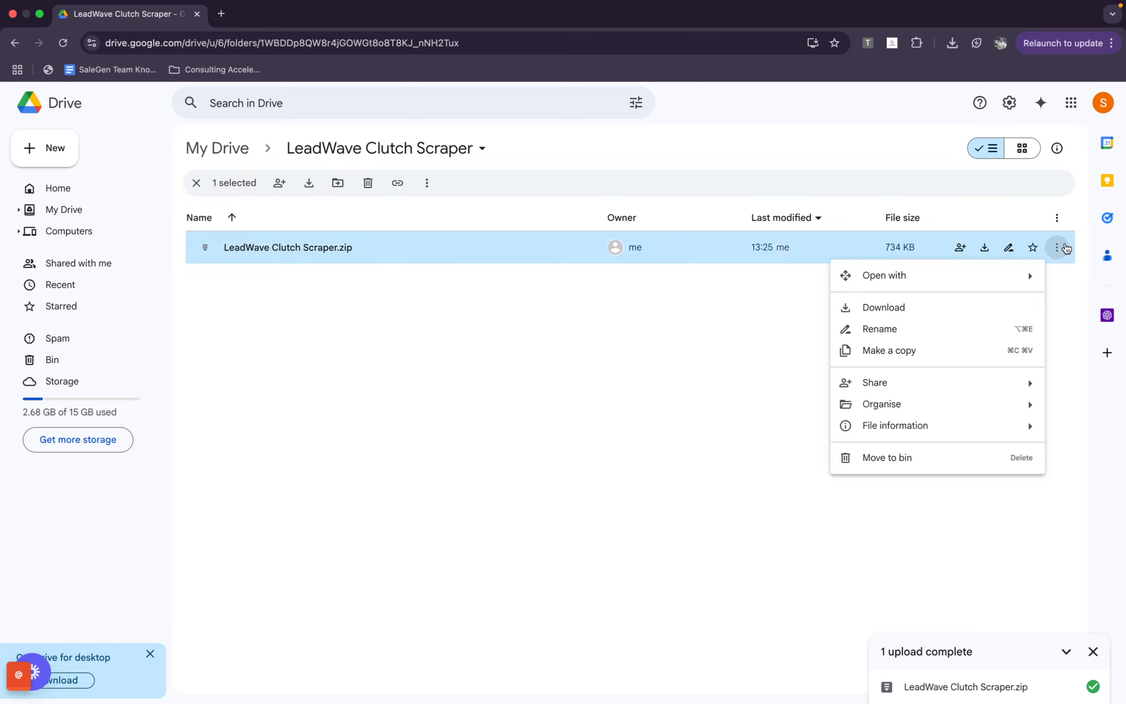
left_click(946, 302)
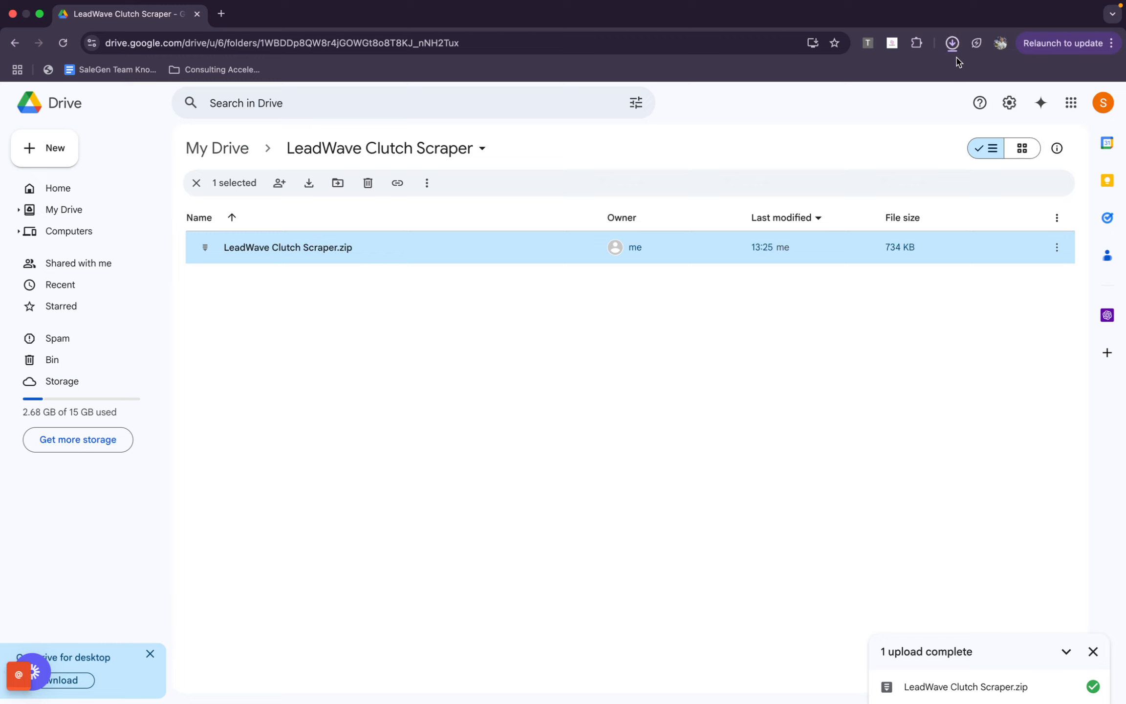
mouse_move(934, 88)
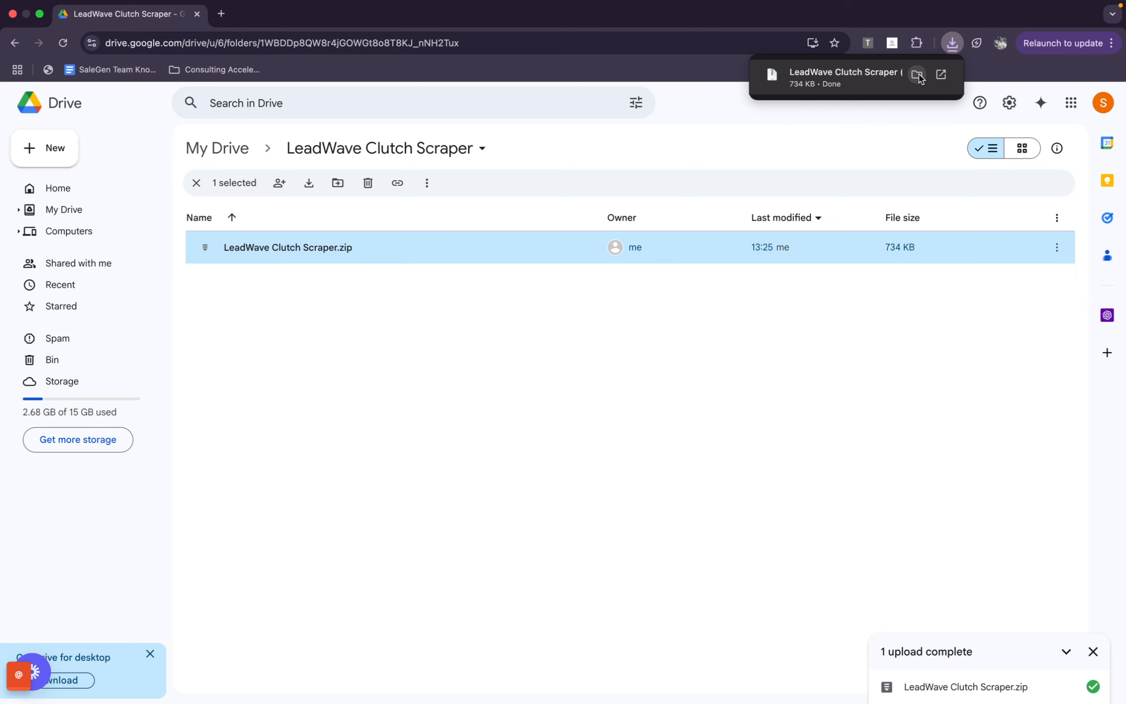
left_click(917, 76)
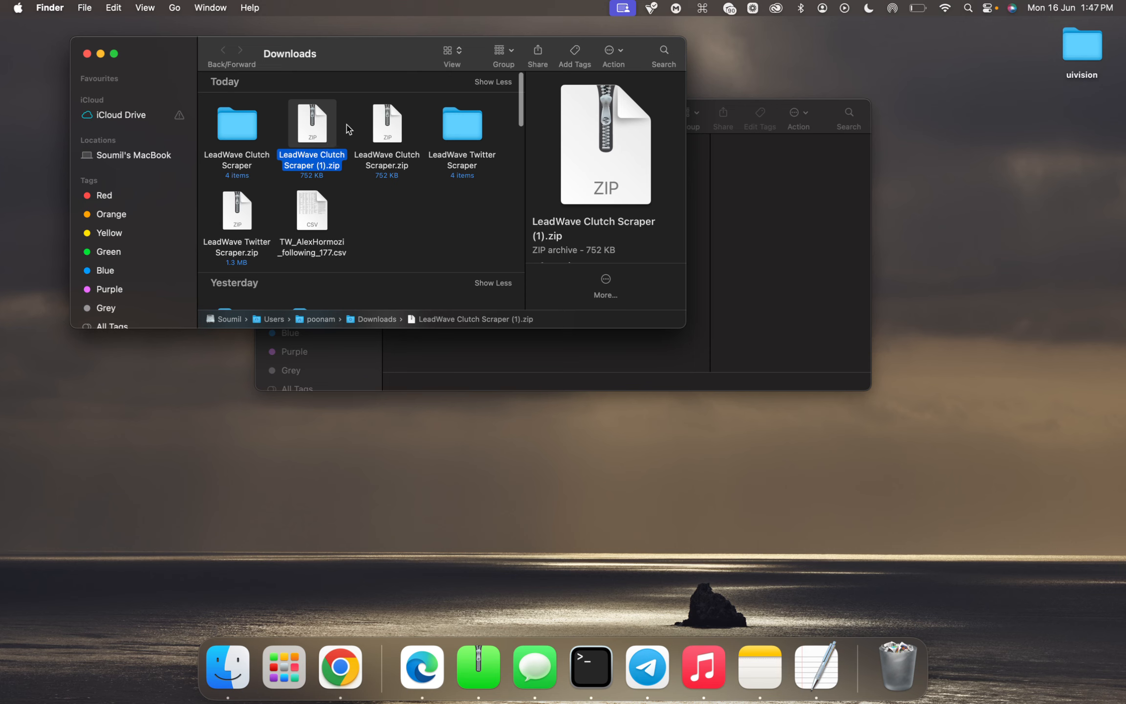
Delete the existing LeadWave Clutch Scraper folder and the duplicate LeadWave Clutch Scraper (1).zip from Downloads, and extract LeadWave Clutch Scraper.zip
left_click(222, 128)
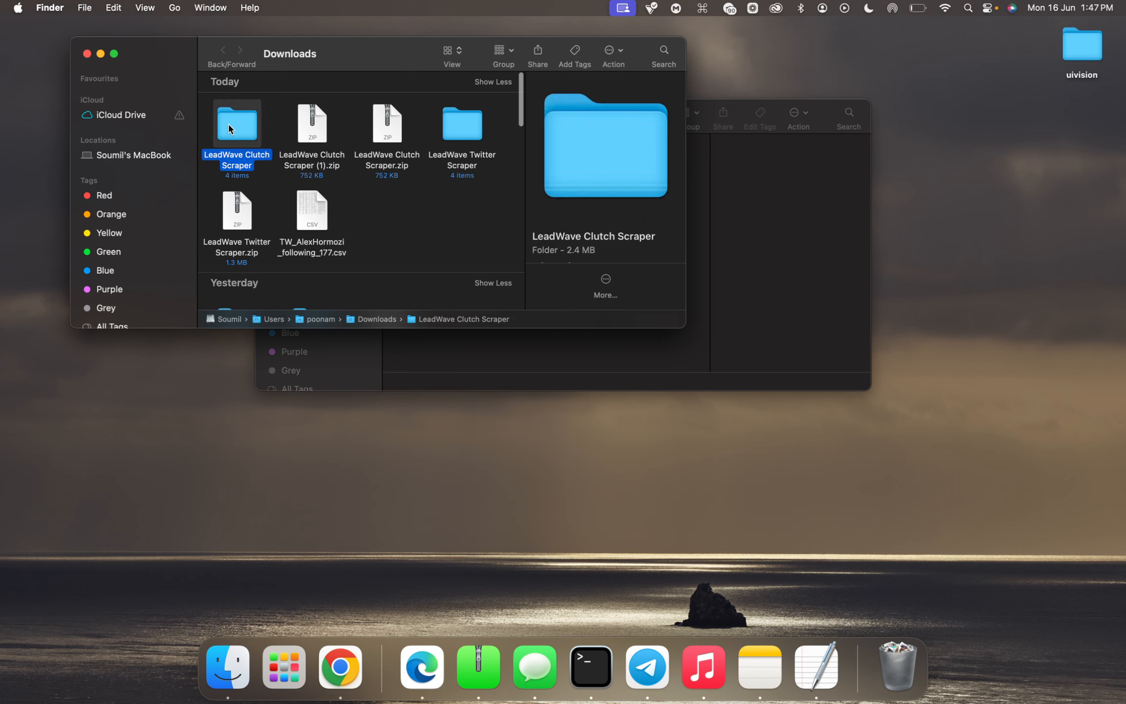
key("super+BackSpace")
key("super+BackSpace")
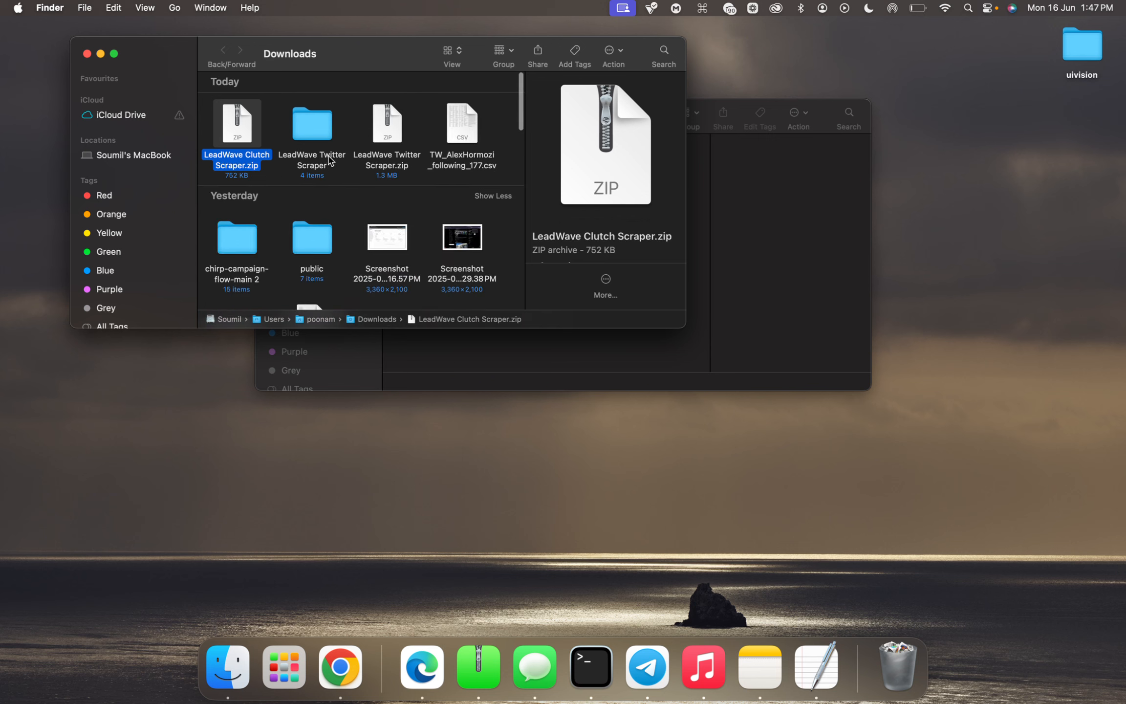
double_click(243, 130)
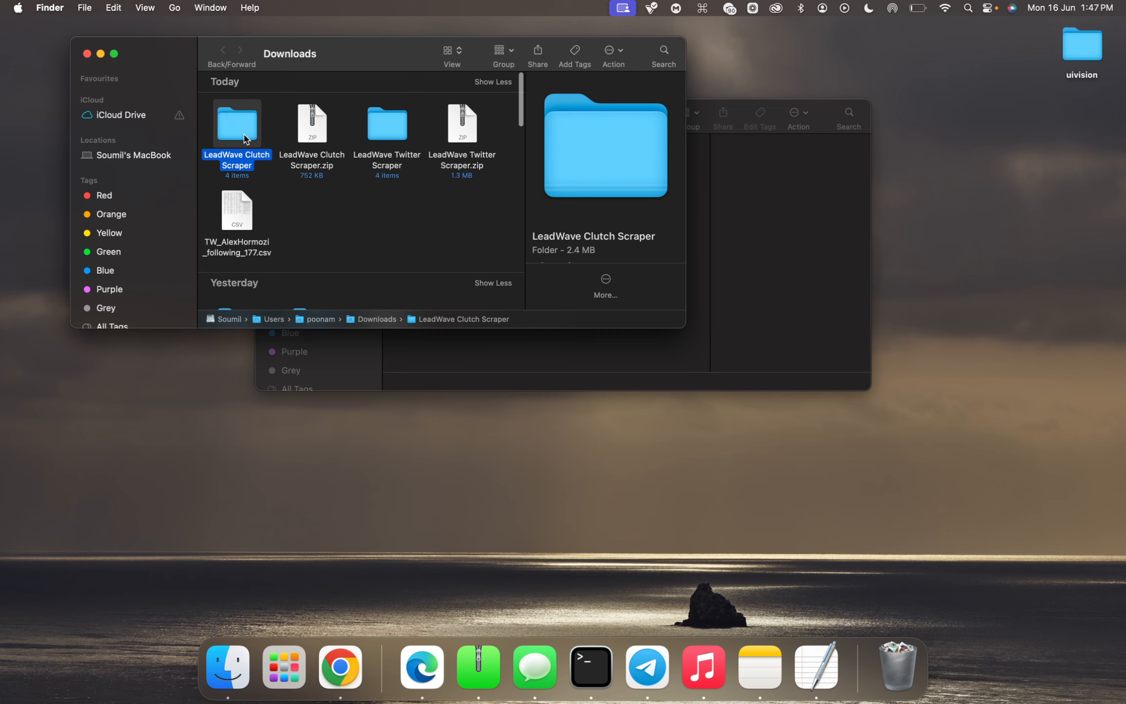
left_click(257, 177)
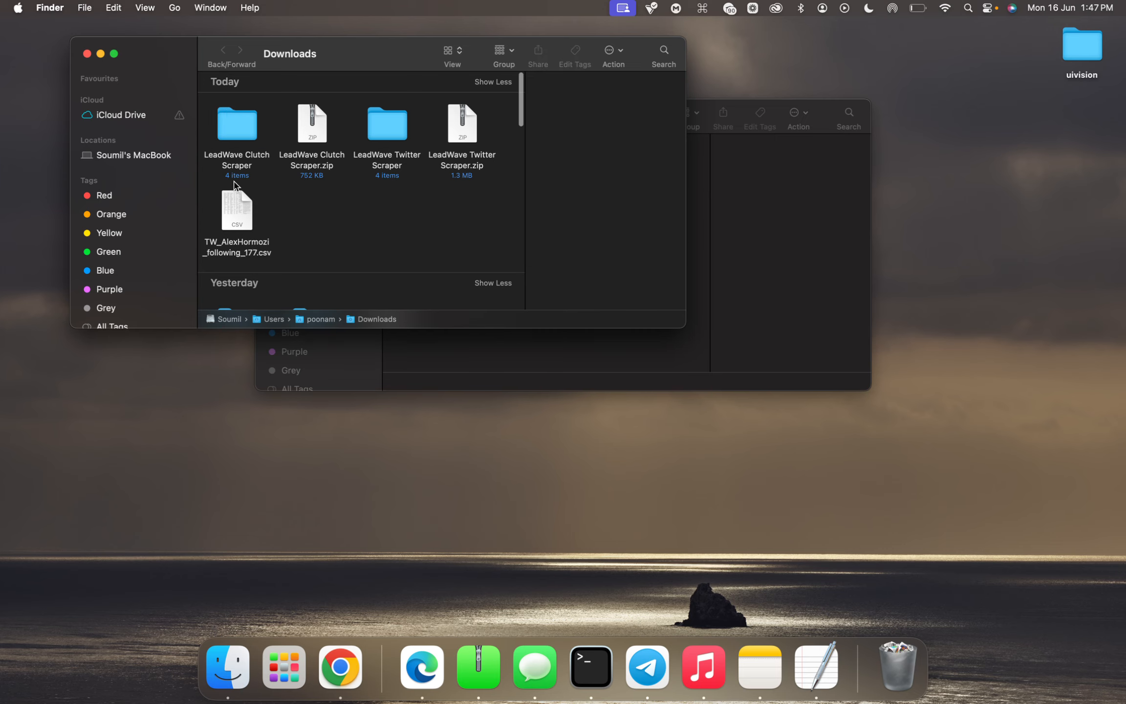
Switch back to Chrome and open the page for managing browser extensions
key("ctrl+Up")
left_click(612, 37)
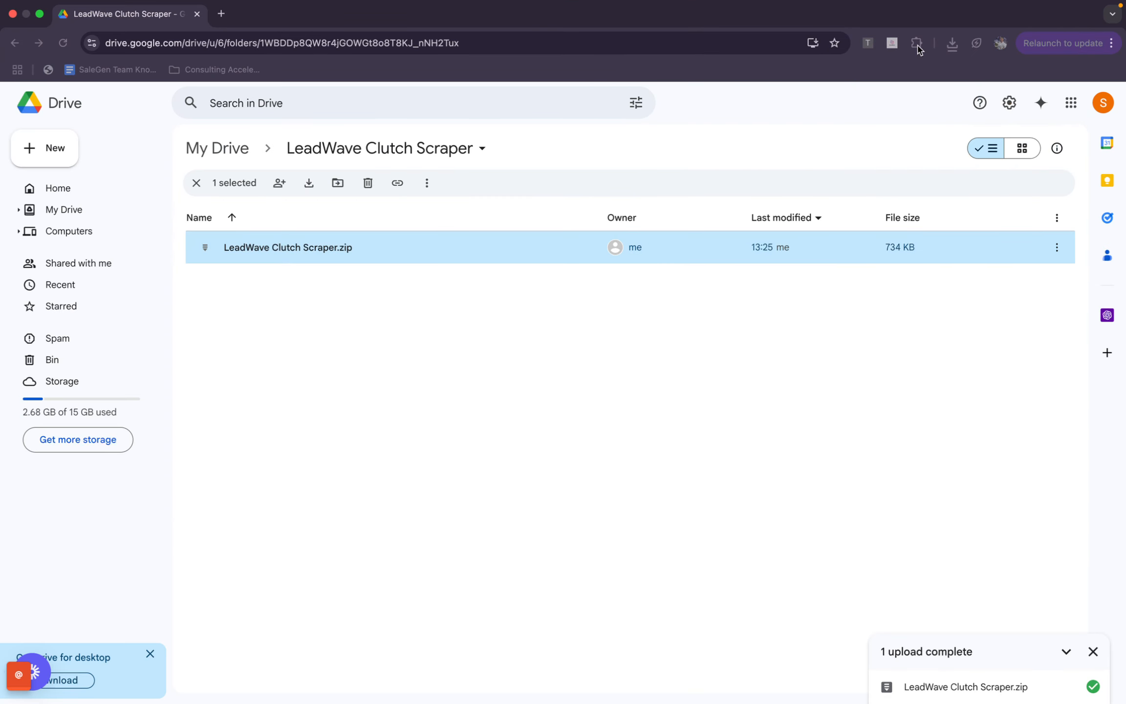
left_click(917, 44)
scroll(860, 244, "down", 1)
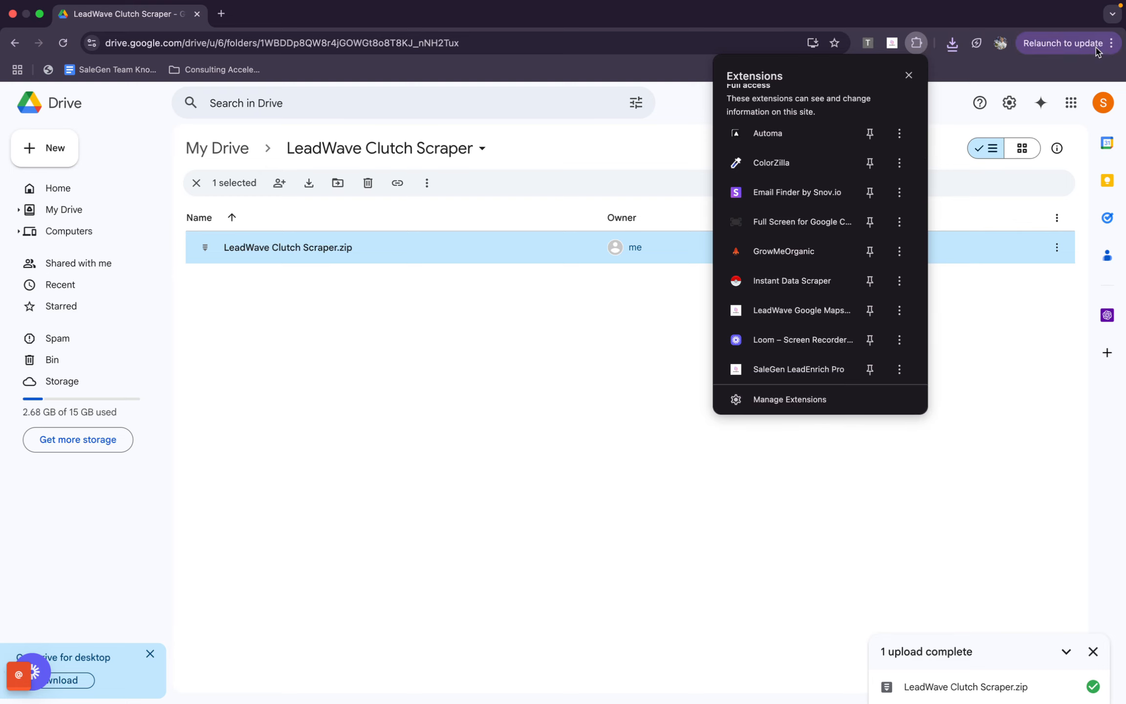
left_click(1074, 46)
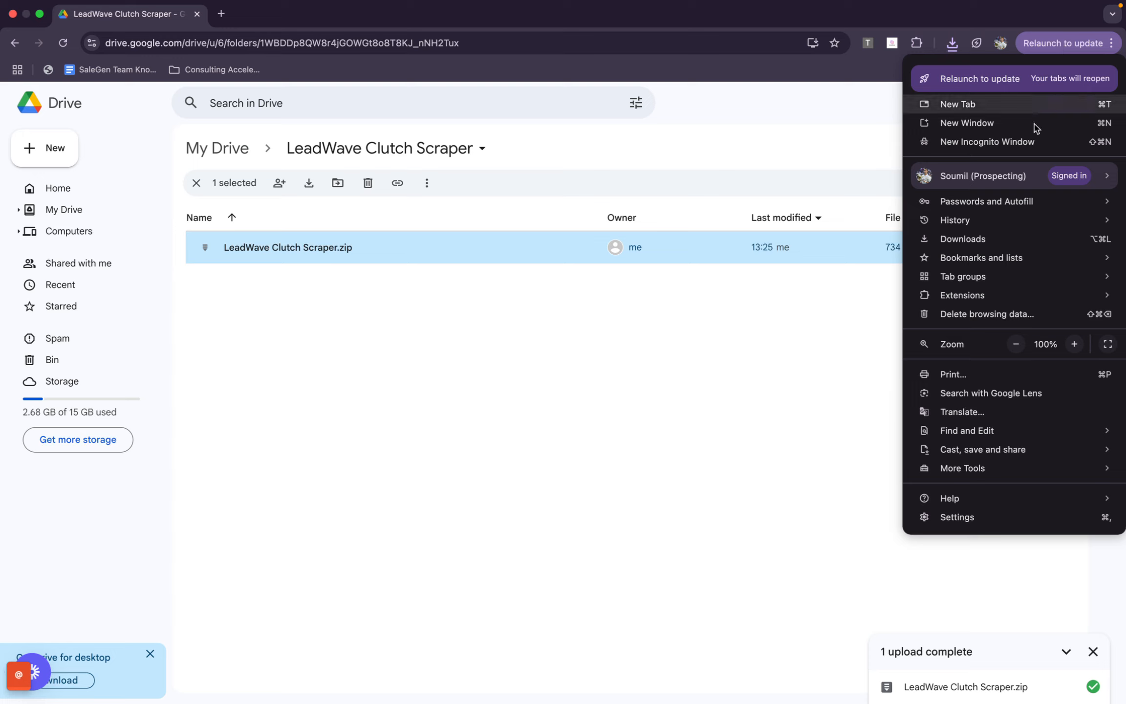
mouse_move(947, 301)
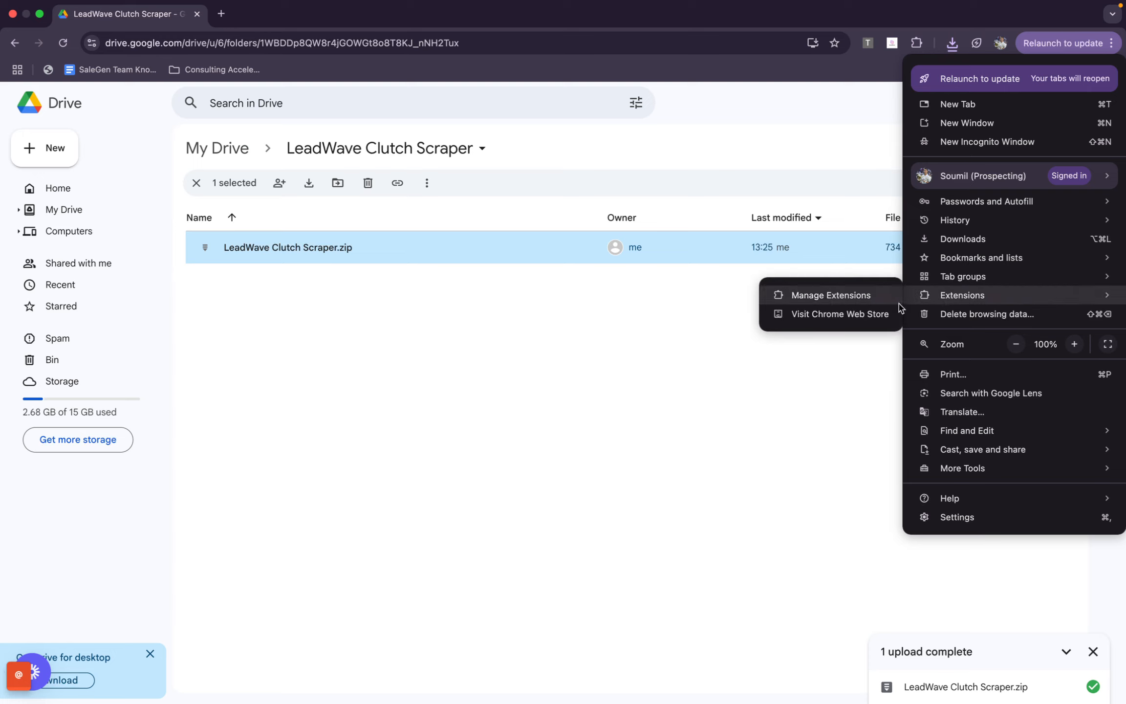
left_click(883, 296)
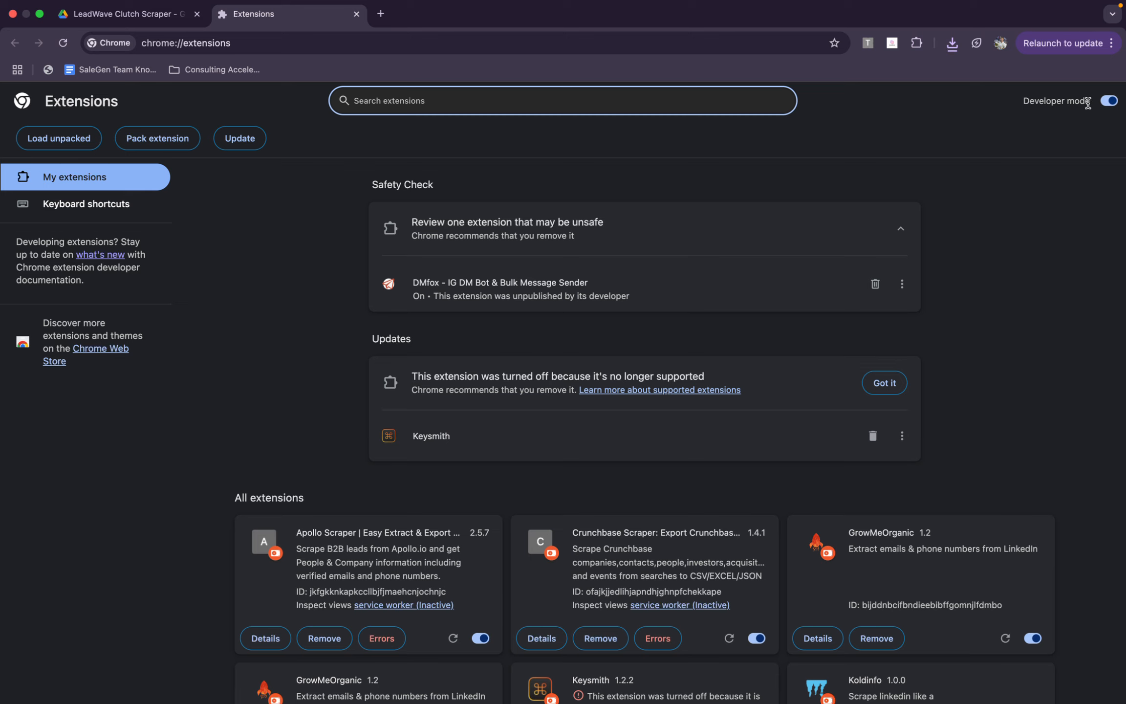
Turn Developer mode off and back on for the browser extensions
left_click_drag(1092, 105, 1003, 107)
left_click(1004, 107)
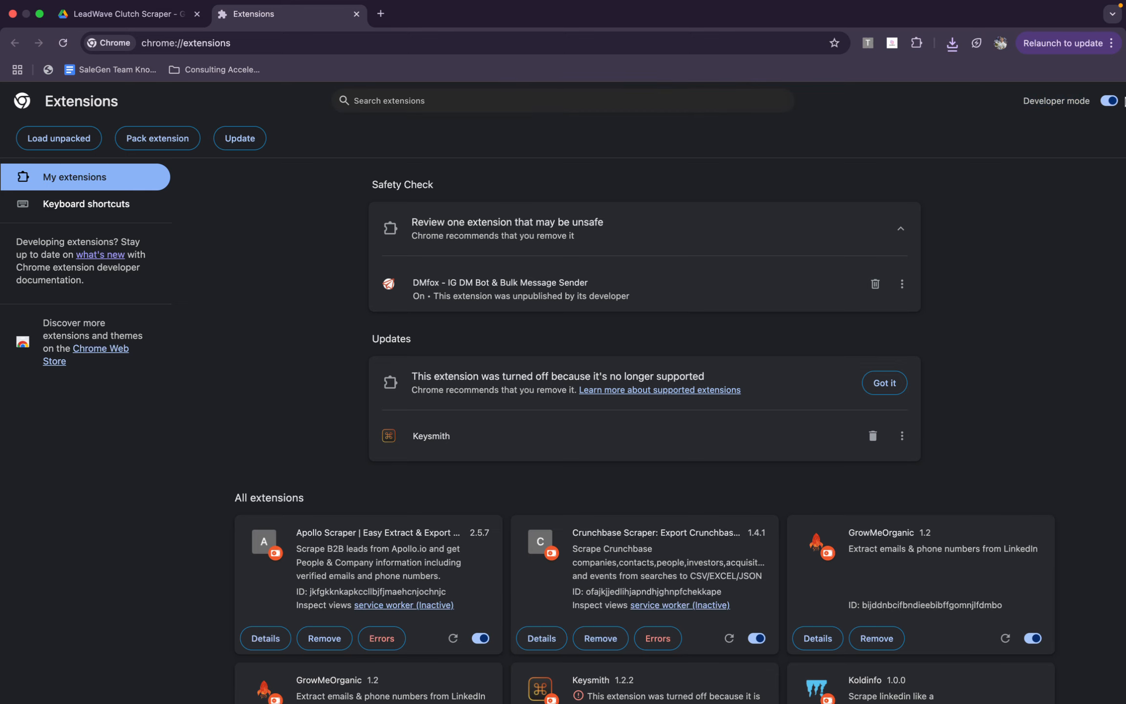
left_click(1110, 102)
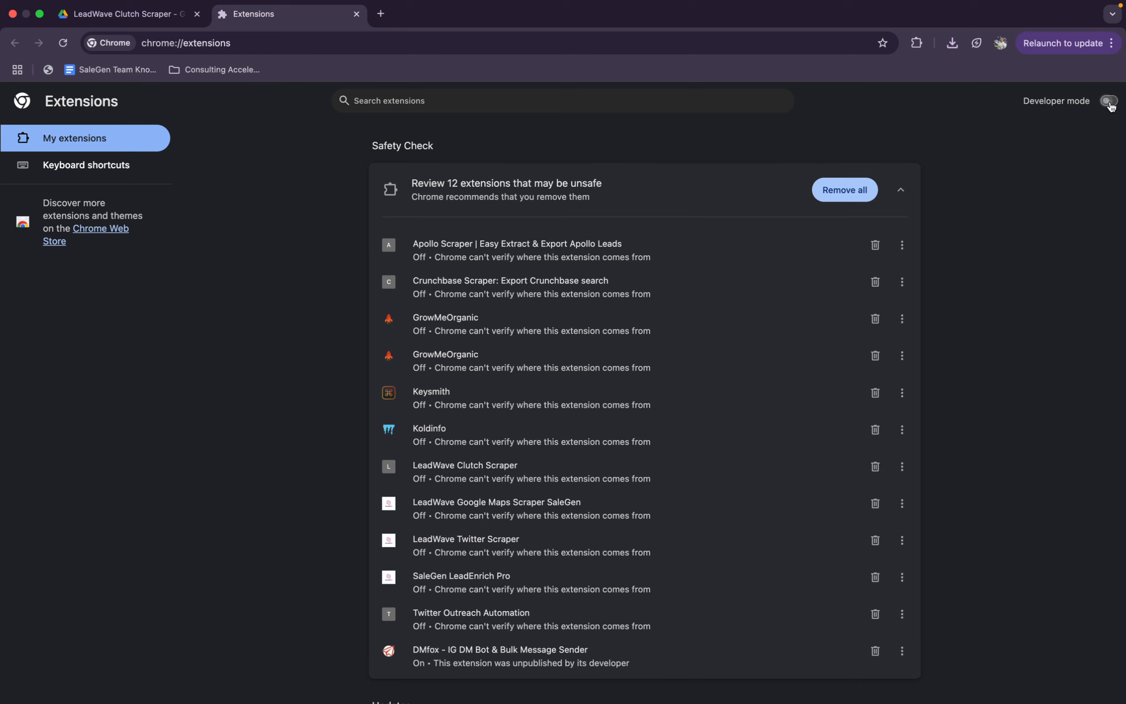
left_click(1110, 103)
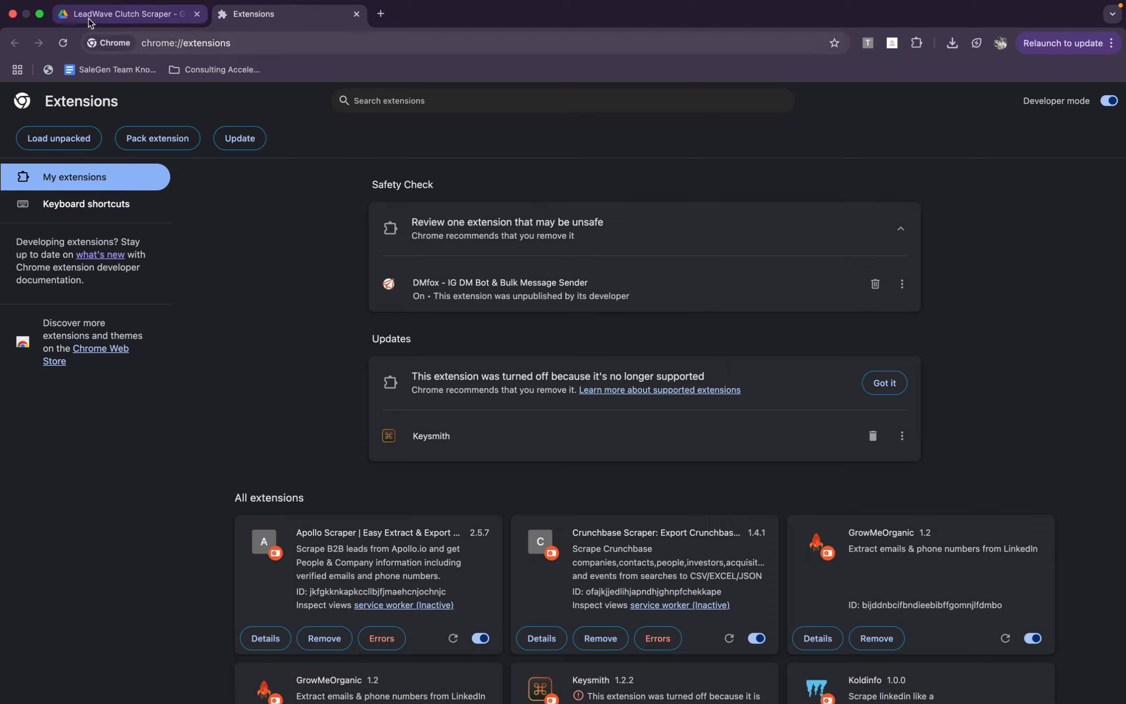
Load the LeadWave Clutch Scraper folder from Downloads as an unpacked extension
left_click(68, 142)
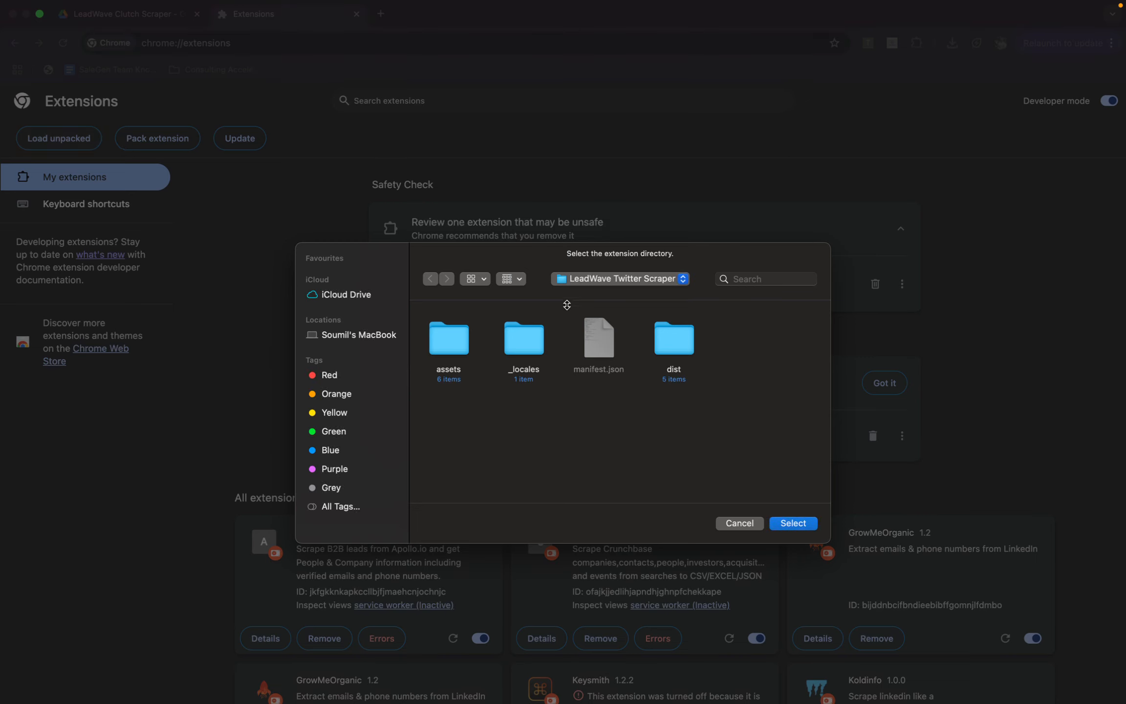
left_click(603, 281)
left_click(604, 293)
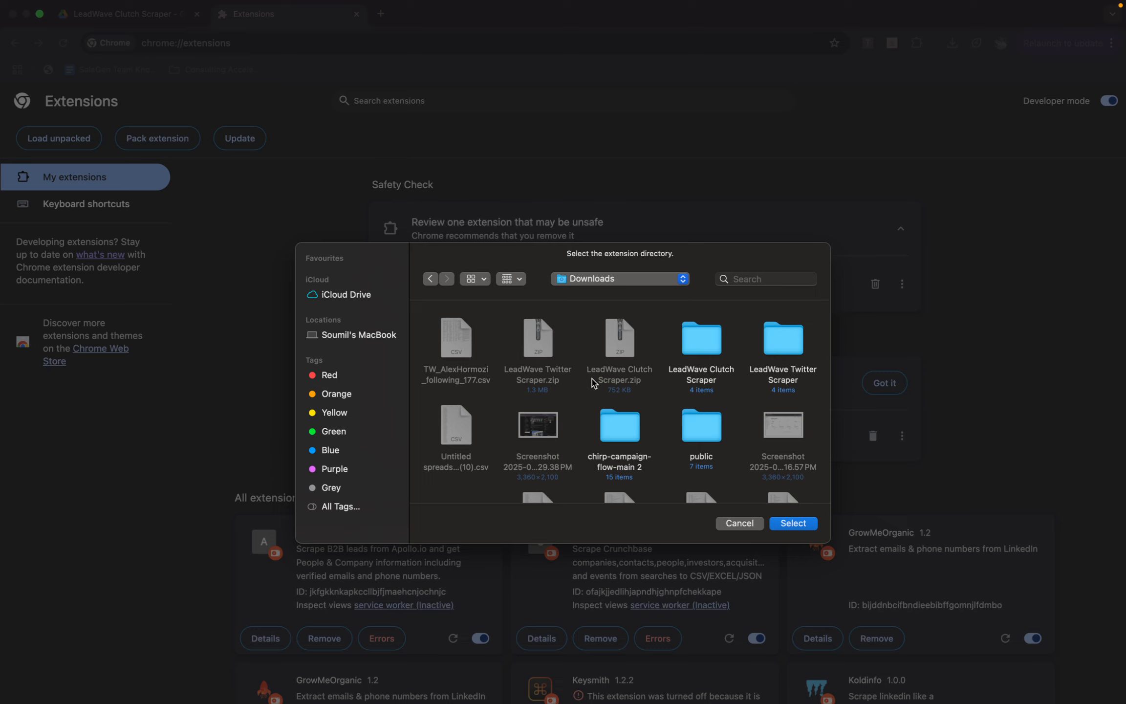
left_click_drag(592, 380, 629, 378)
double_click(704, 377)
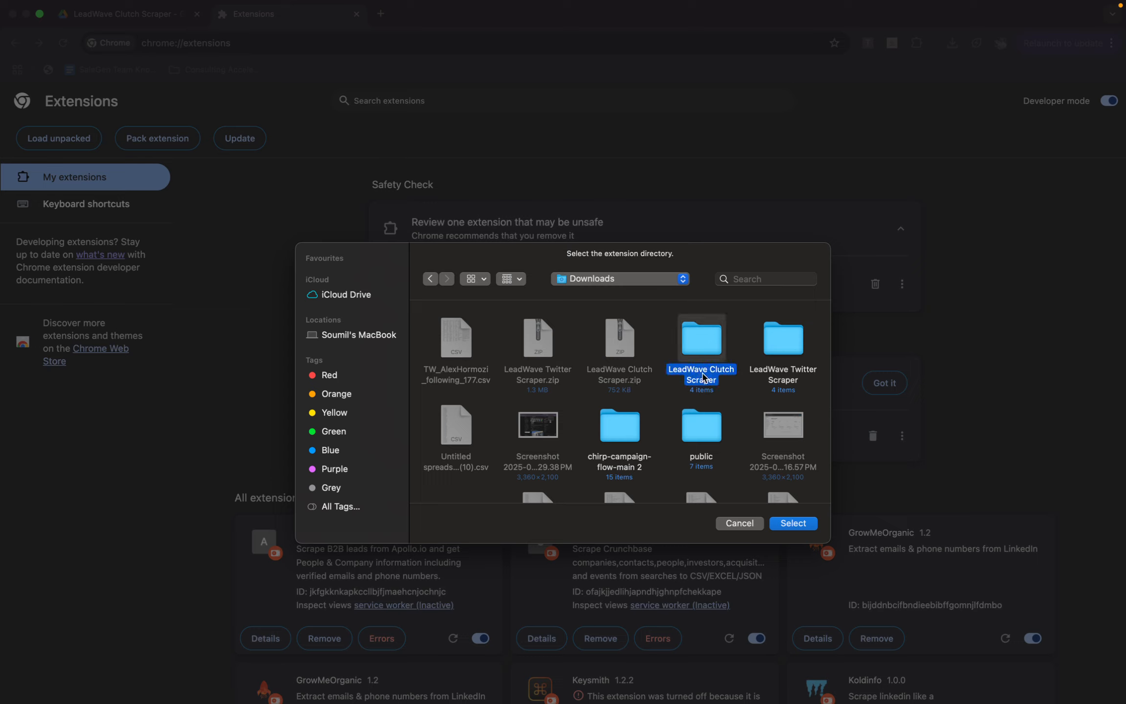
left_click(793, 522)
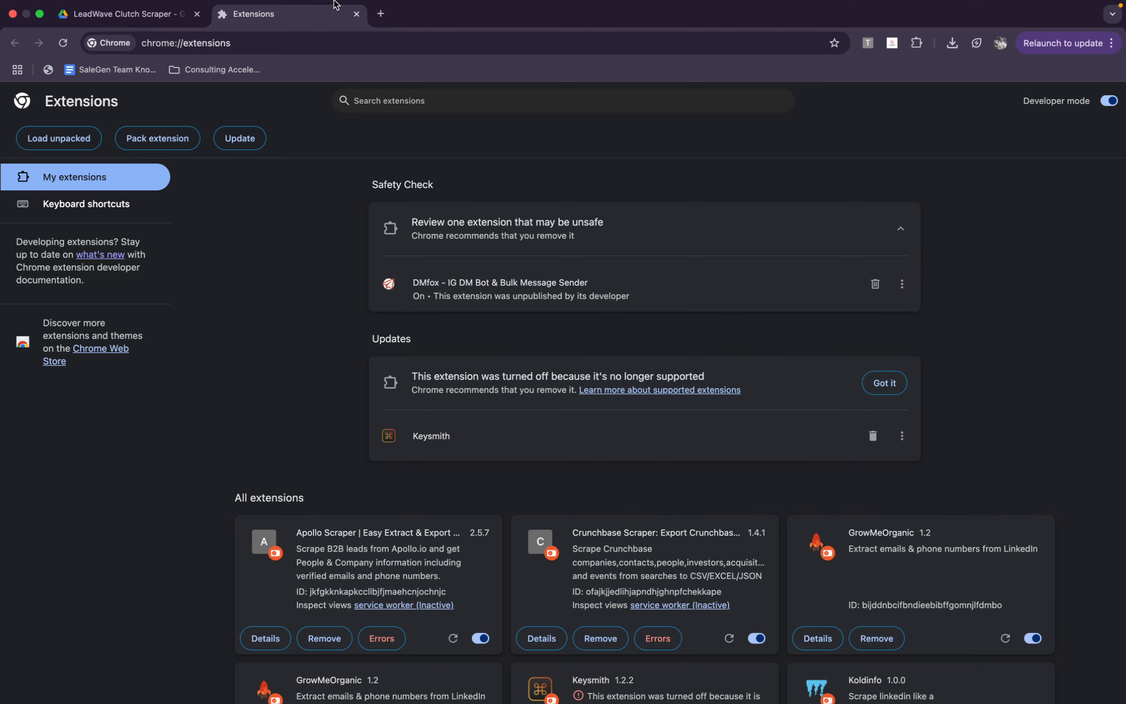
Close the extensions page, replace the pinned LeadWave Twitter Scraper with LeadWave Clutch Scraper, and open the Clutch scraper's popup
left_click(356, 14)
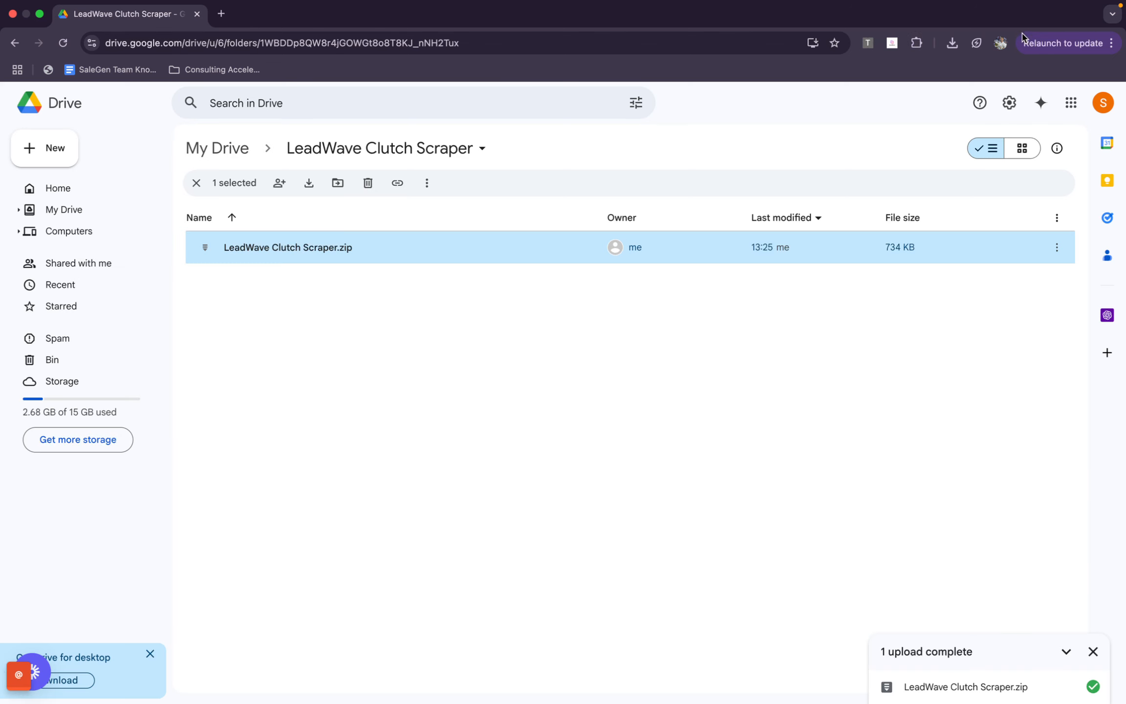
left_click(917, 43)
scroll(867, 368, "down", 3)
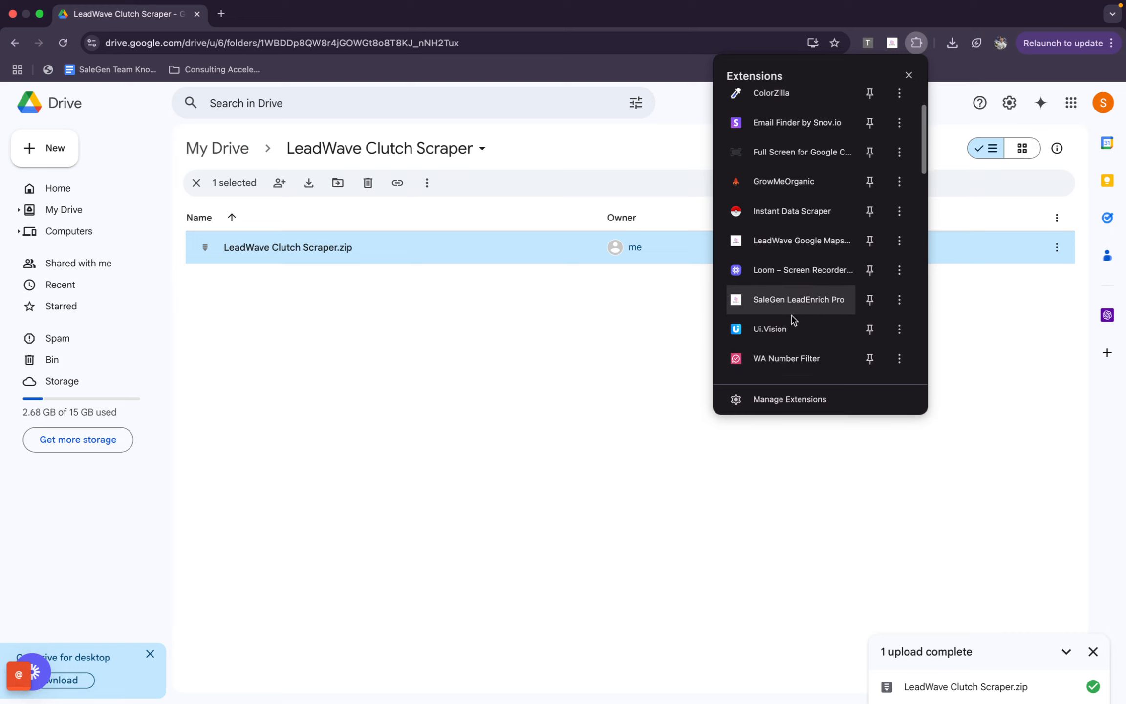
scroll(791, 319, "down", 10)
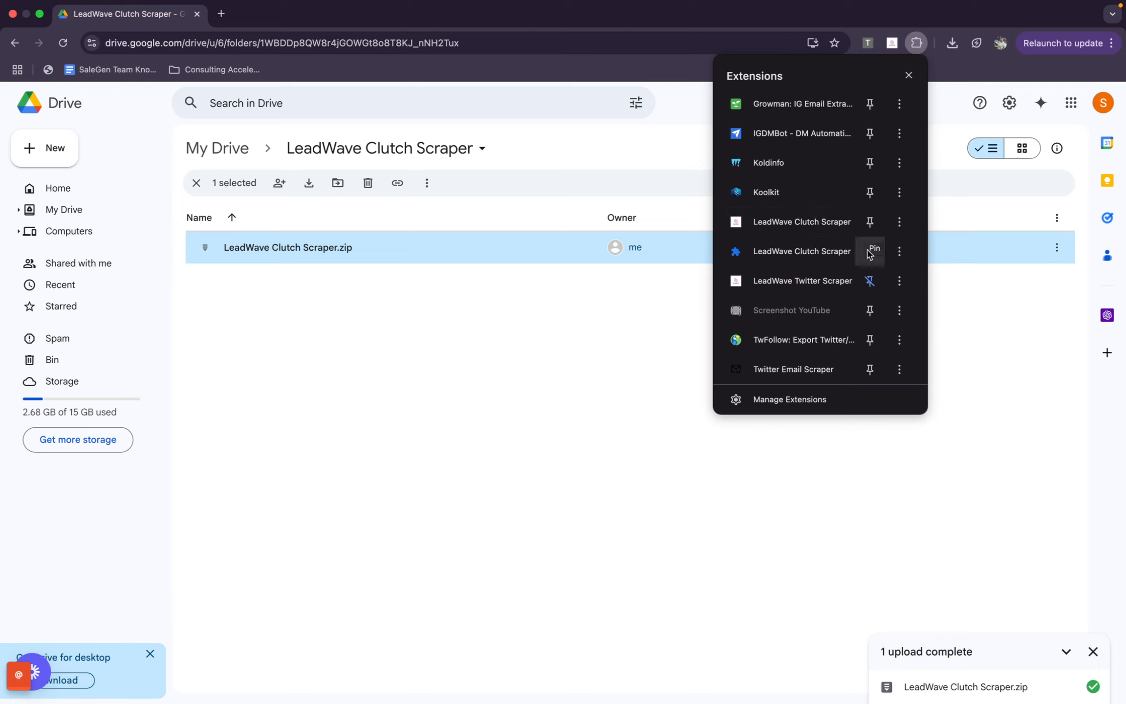
left_click(870, 280)
left_click(870, 221)
scroll(875, 147, "up", 1)
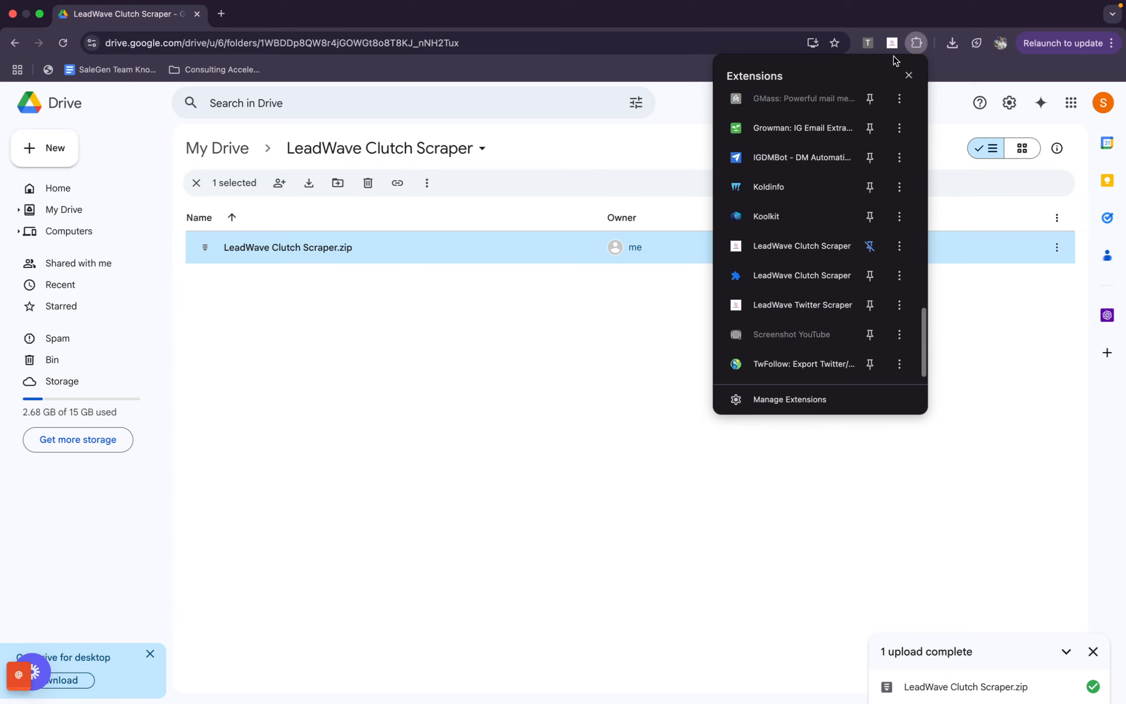
left_click(893, 44)
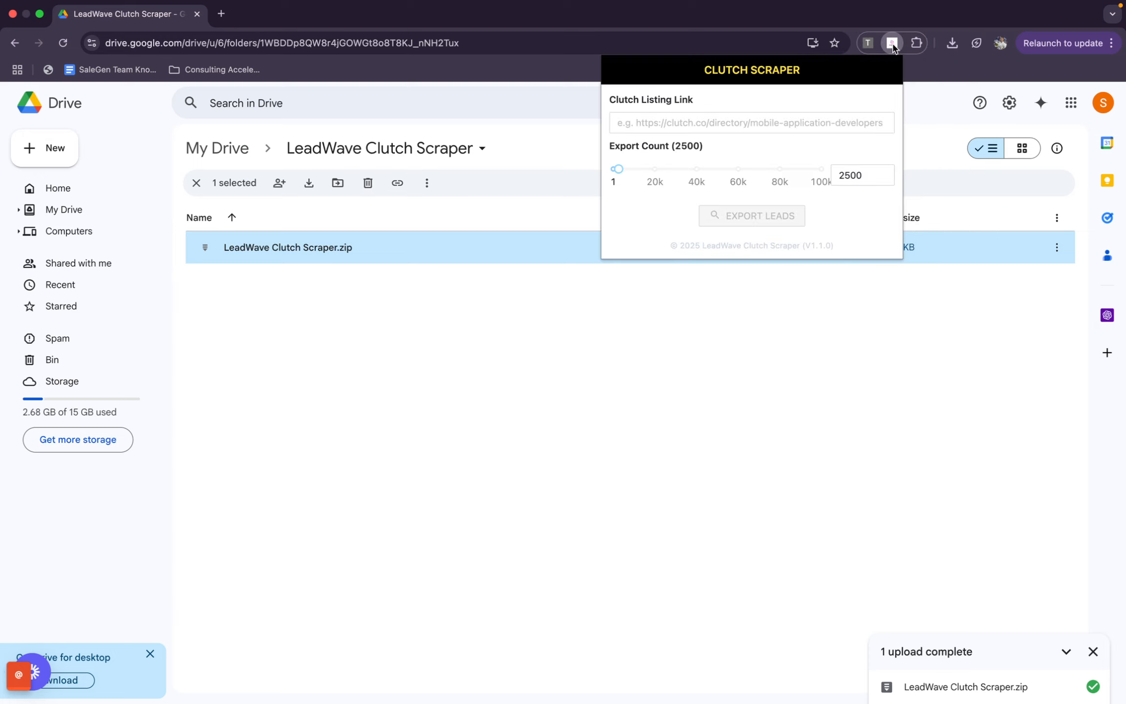
left_click(658, 122)
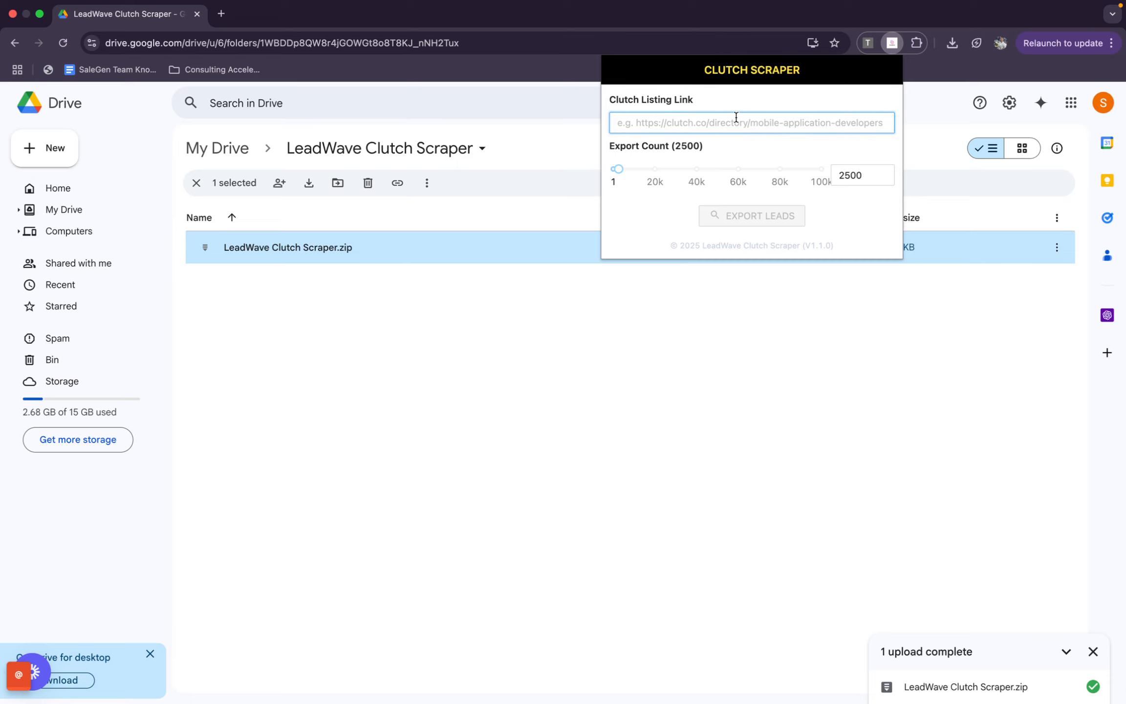
Open clutch.co in a new browser tab and go to its Content Marketing agencies listing
left_click(220, 14)
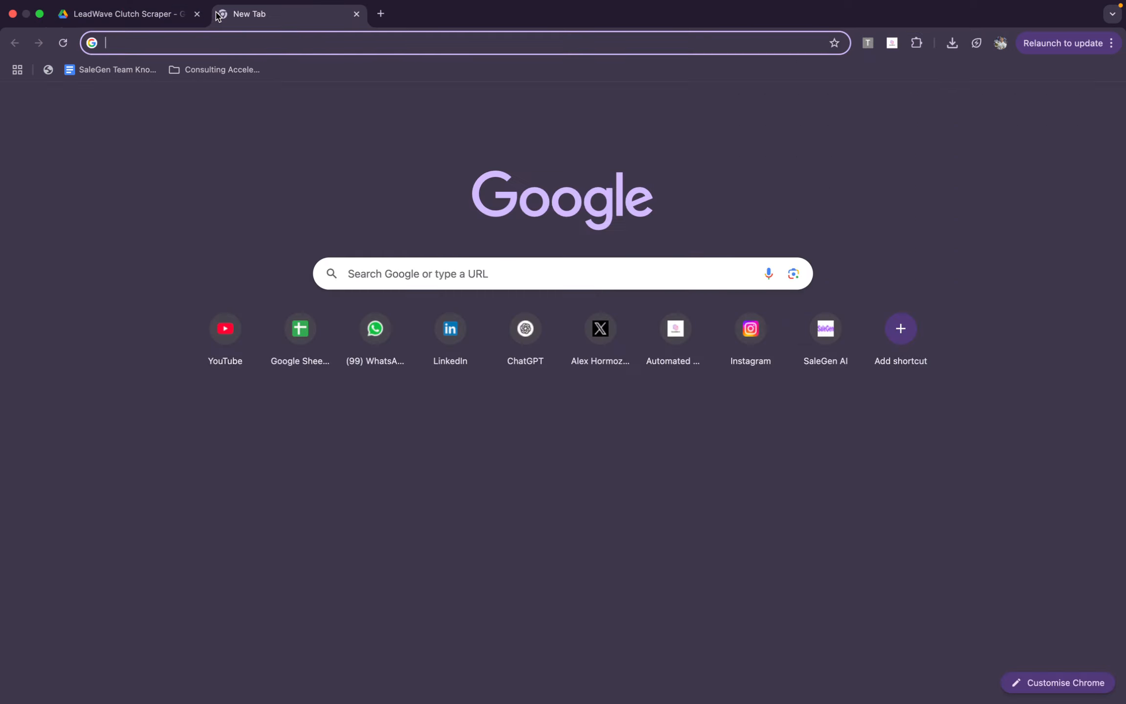
type("clutch")
key("Return")
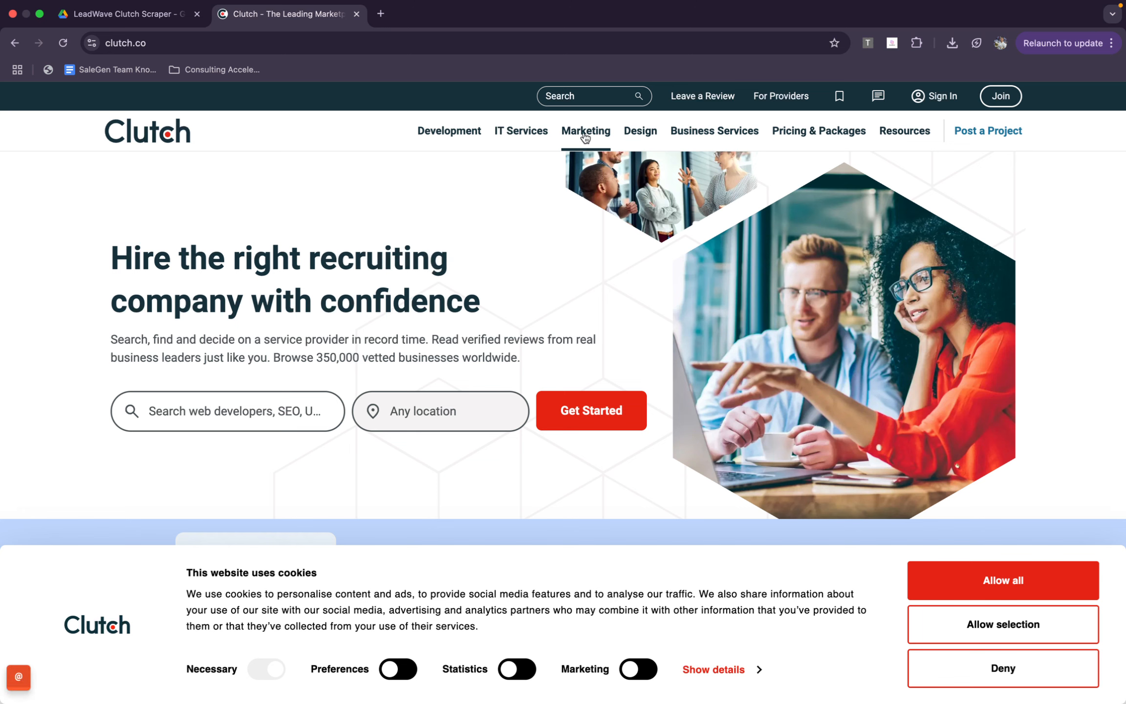
mouse_move(585, 137)
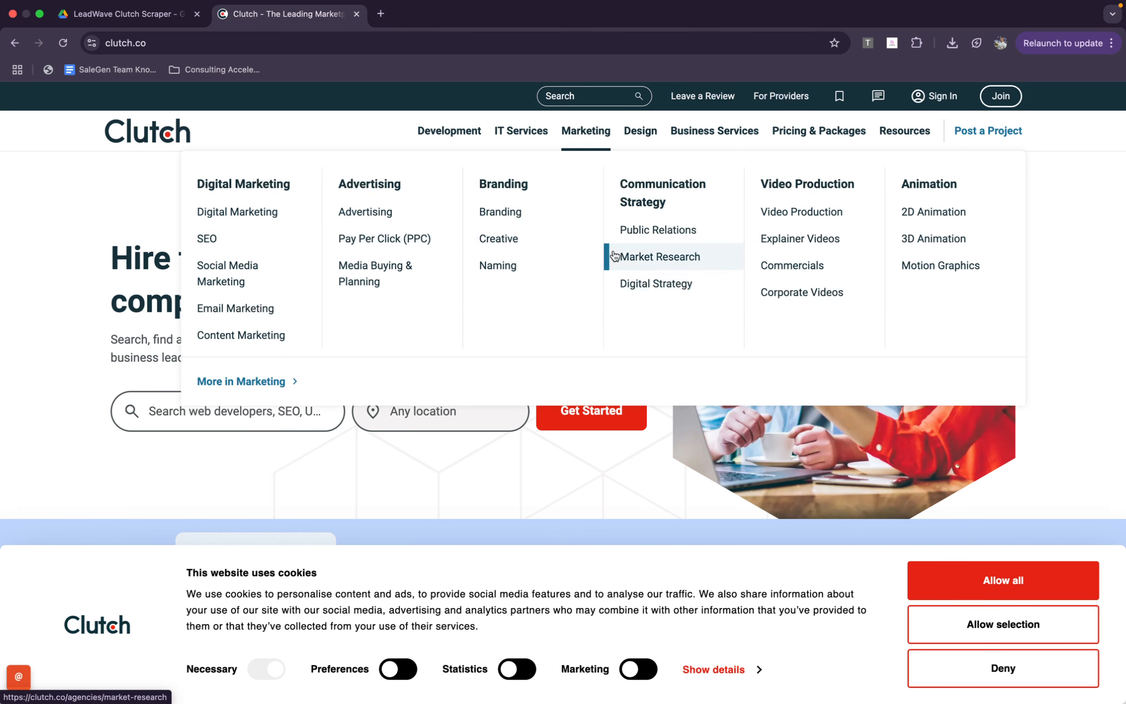
left_click(271, 346)
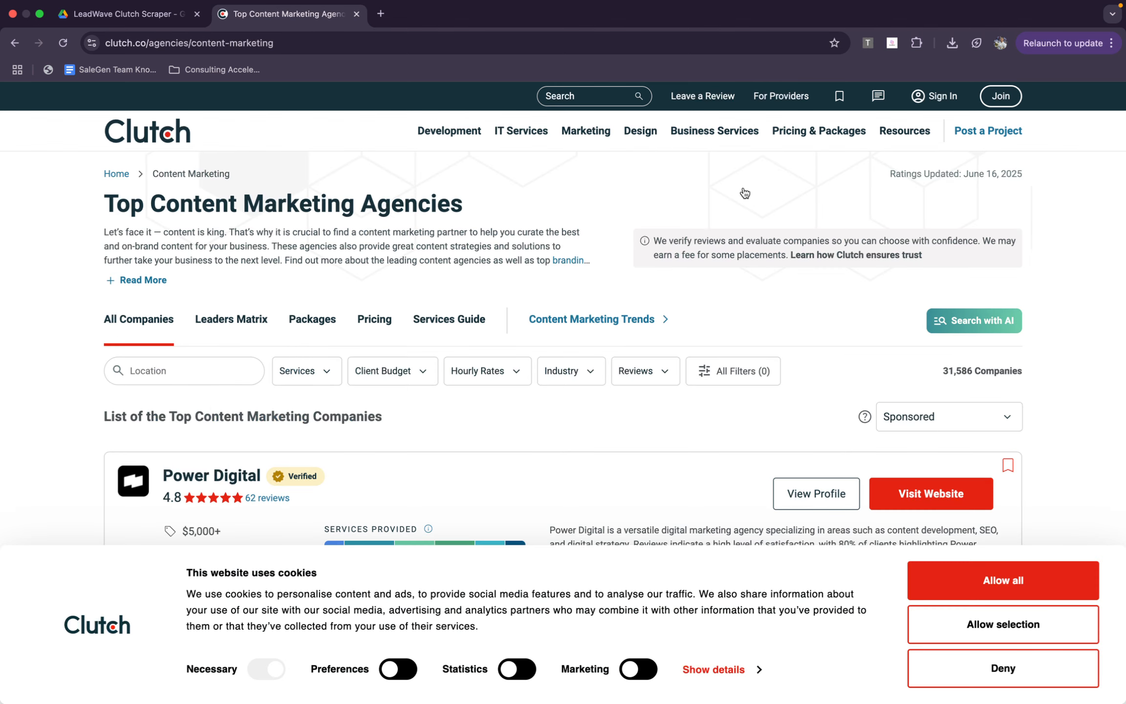
Review the listing's Services, Client Budget, Hourly Rates, Industry, Reviews and All Filters options, and allow all cookies
scroll(429, 367, "down", 3)
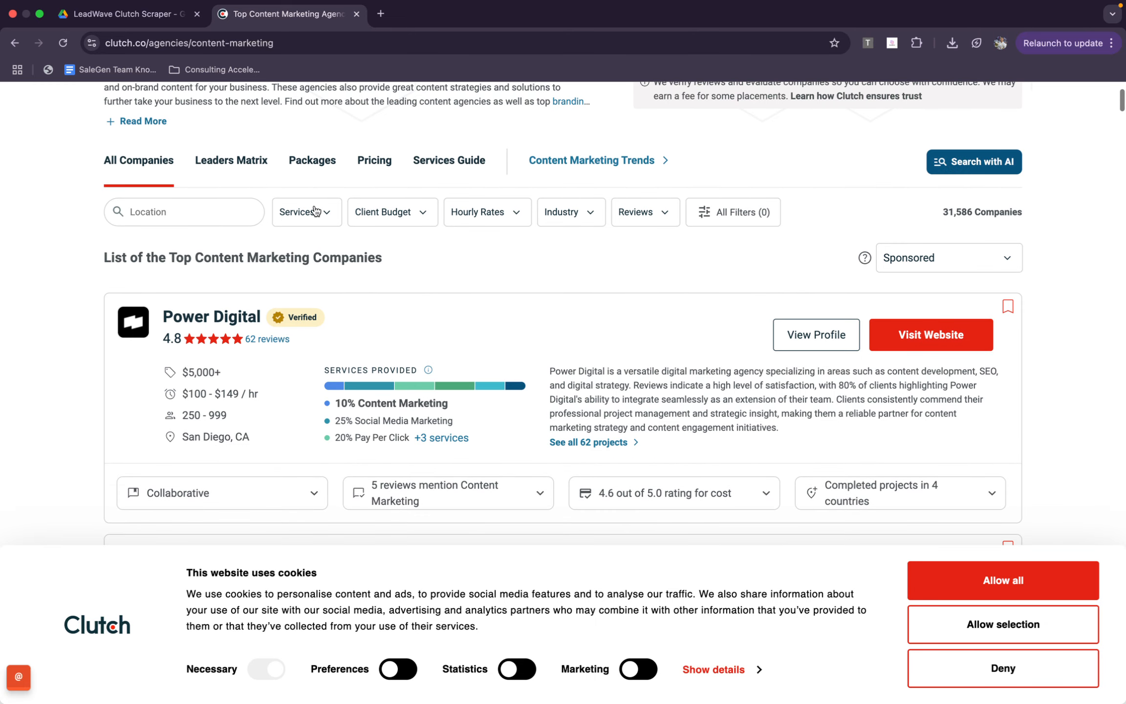
left_click(315, 212)
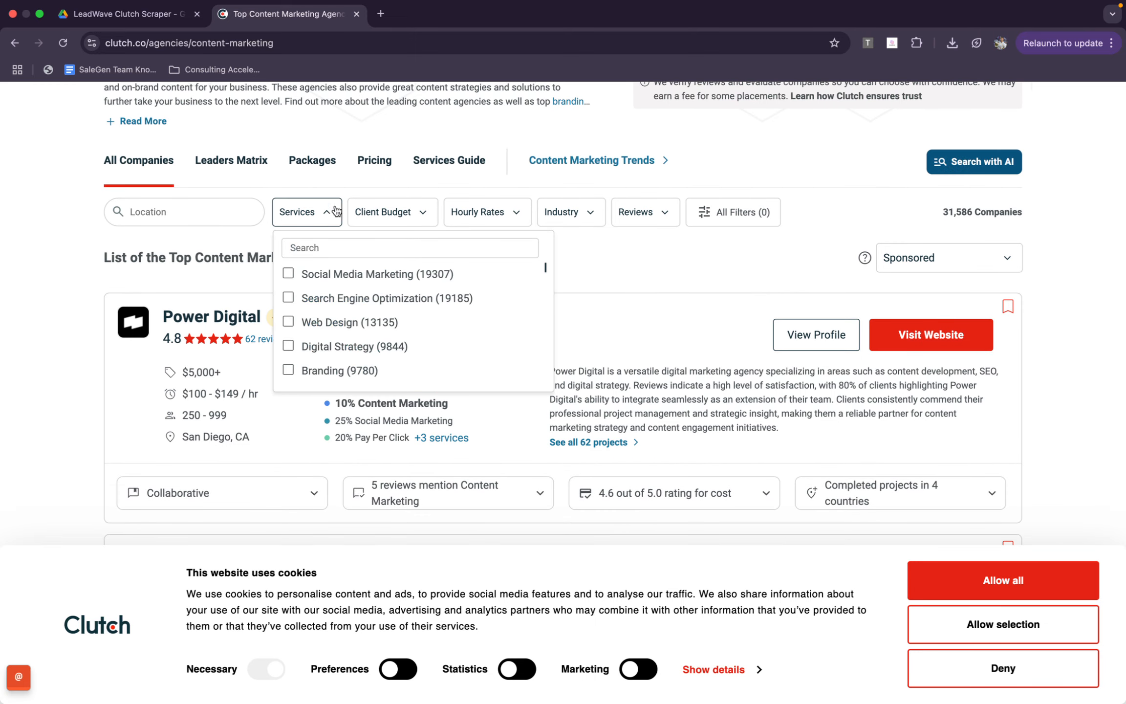
left_click(381, 221)
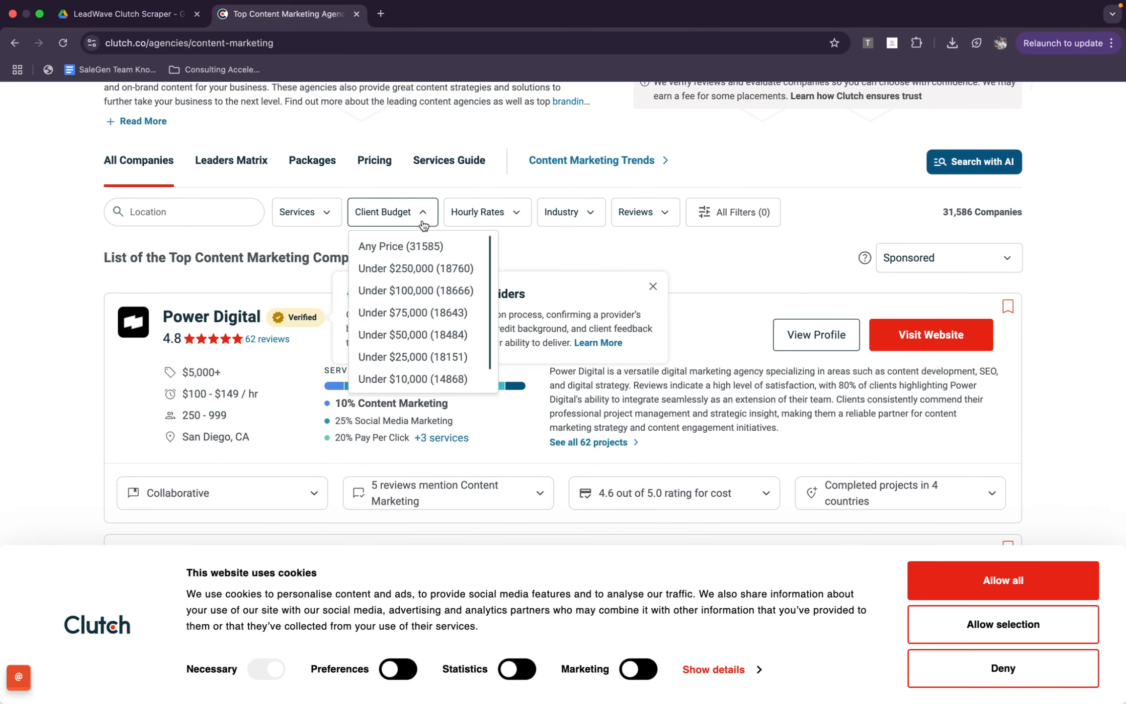
left_click(489, 217)
left_click(562, 213)
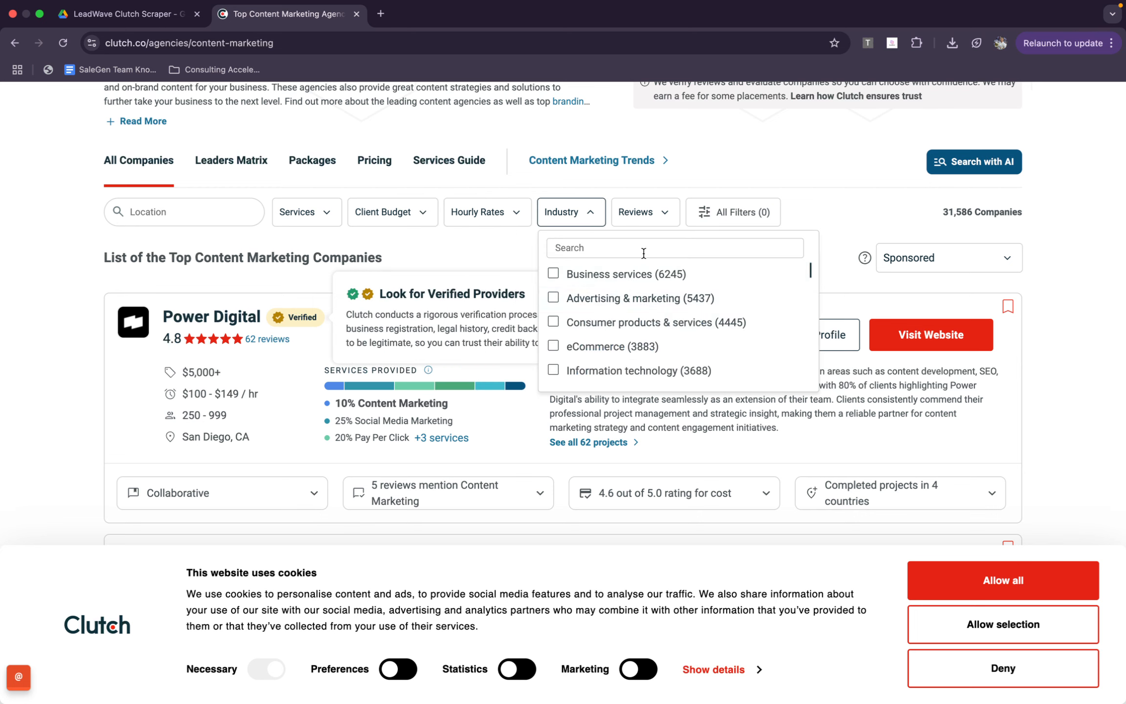
left_click(643, 218)
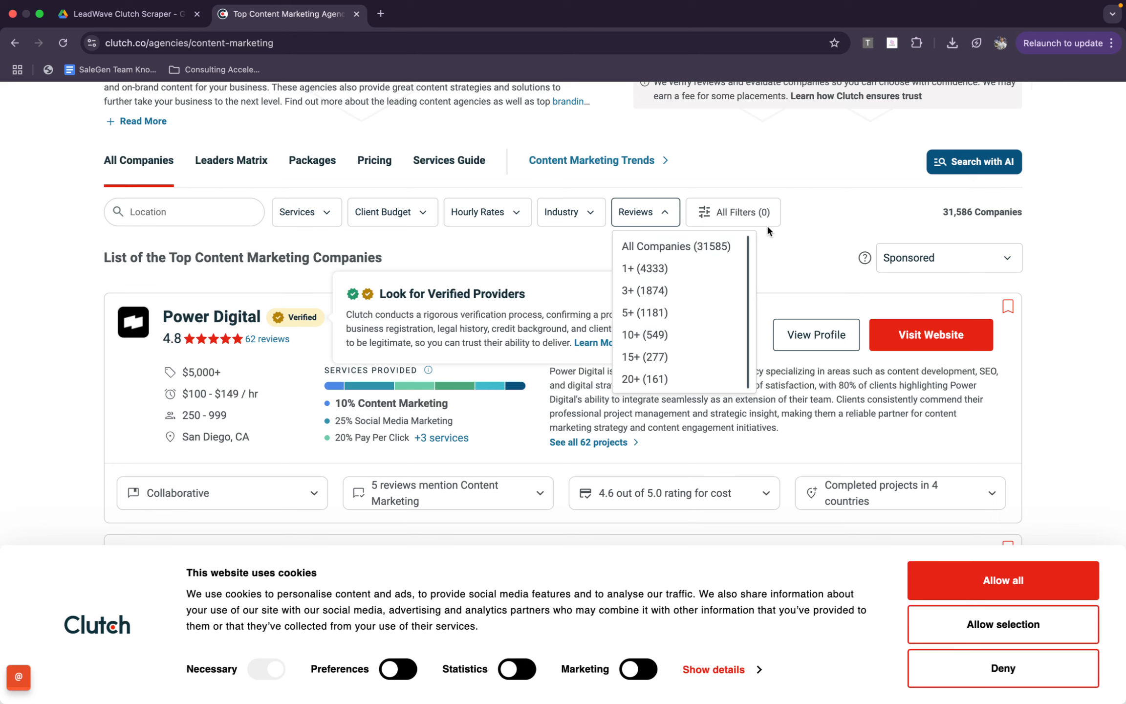
left_click(755, 212)
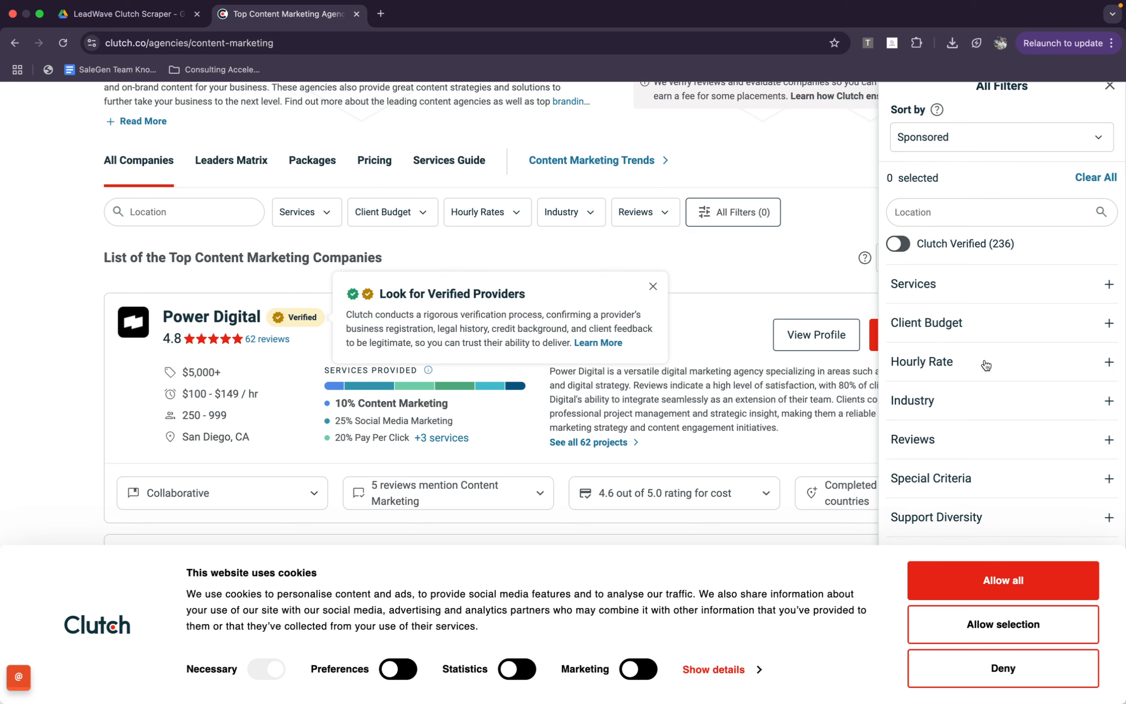
left_click(985, 579)
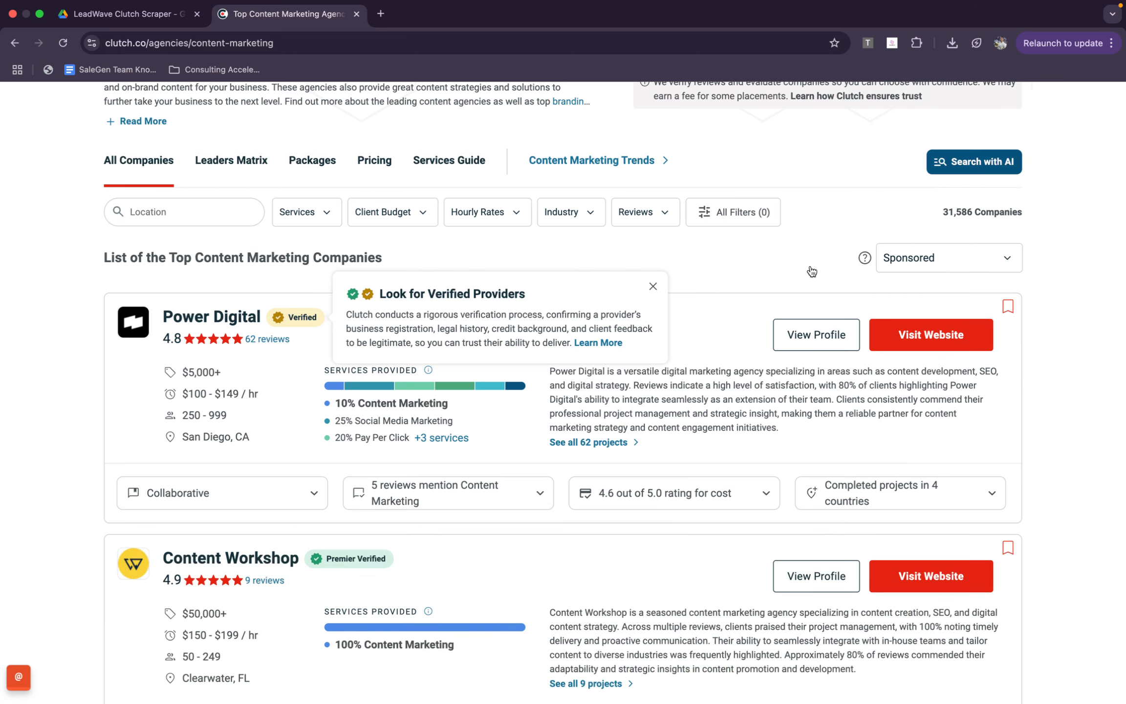
Copy the Content Marketing listing's URL, close its tab, and enter the URL as the Clutch Listing Link in the Clutch scraper
left_click(383, 52)
key("super+c")
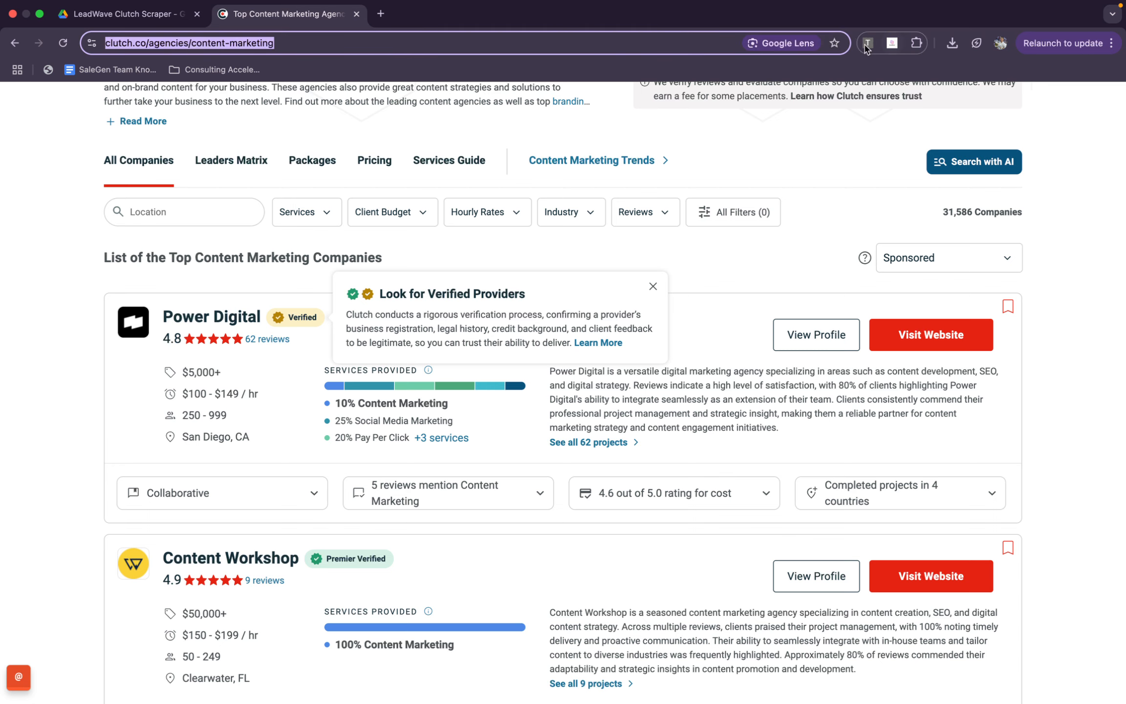
key("super+w")
left_click(892, 43)
left_click(763, 120)
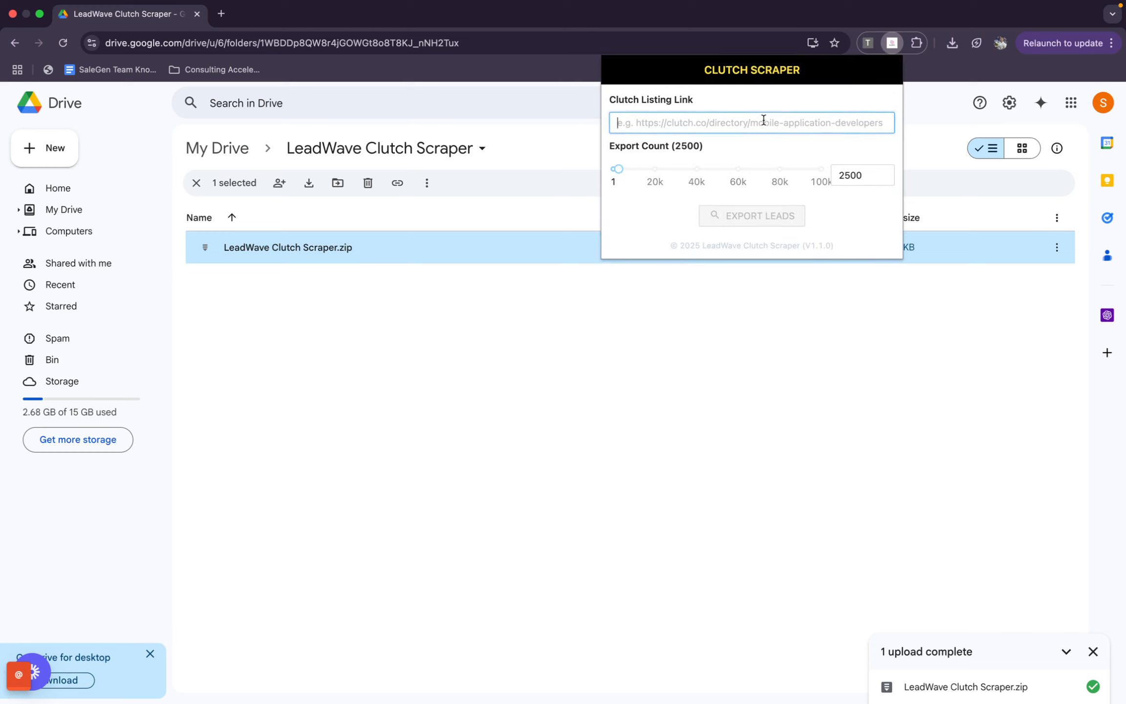
key("super+v")
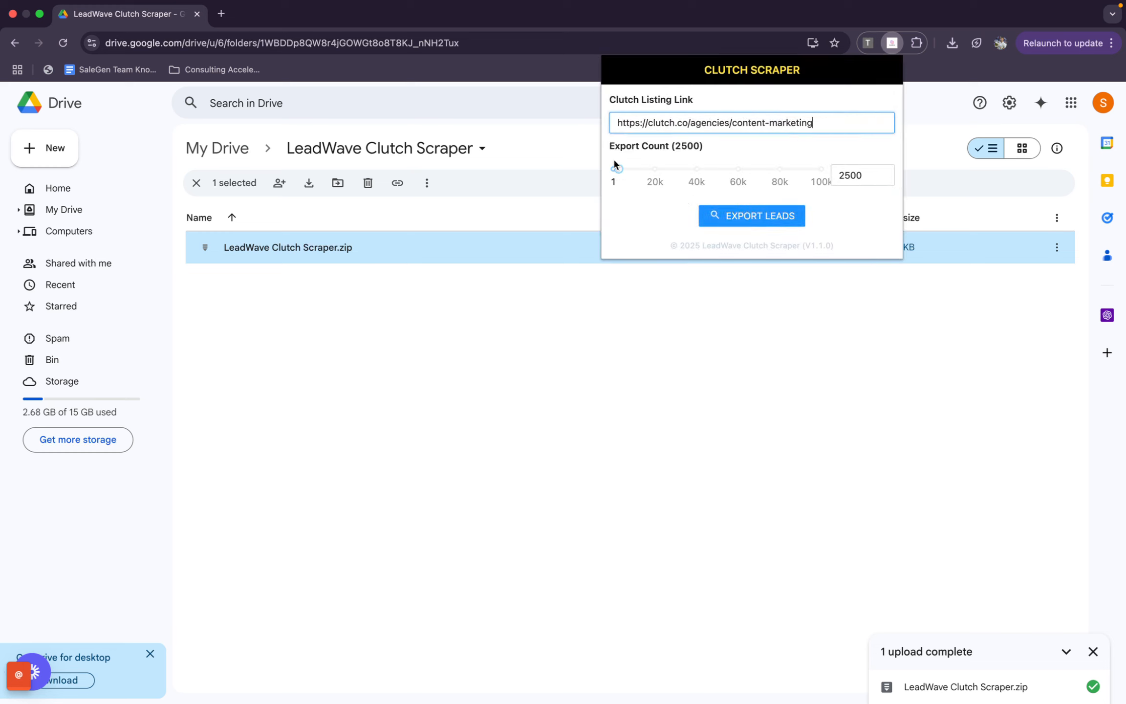
Export leads from the listing with an export count of 100000 and download the leads collected so far as CSV
left_click_drag(616, 168, 860, 174)
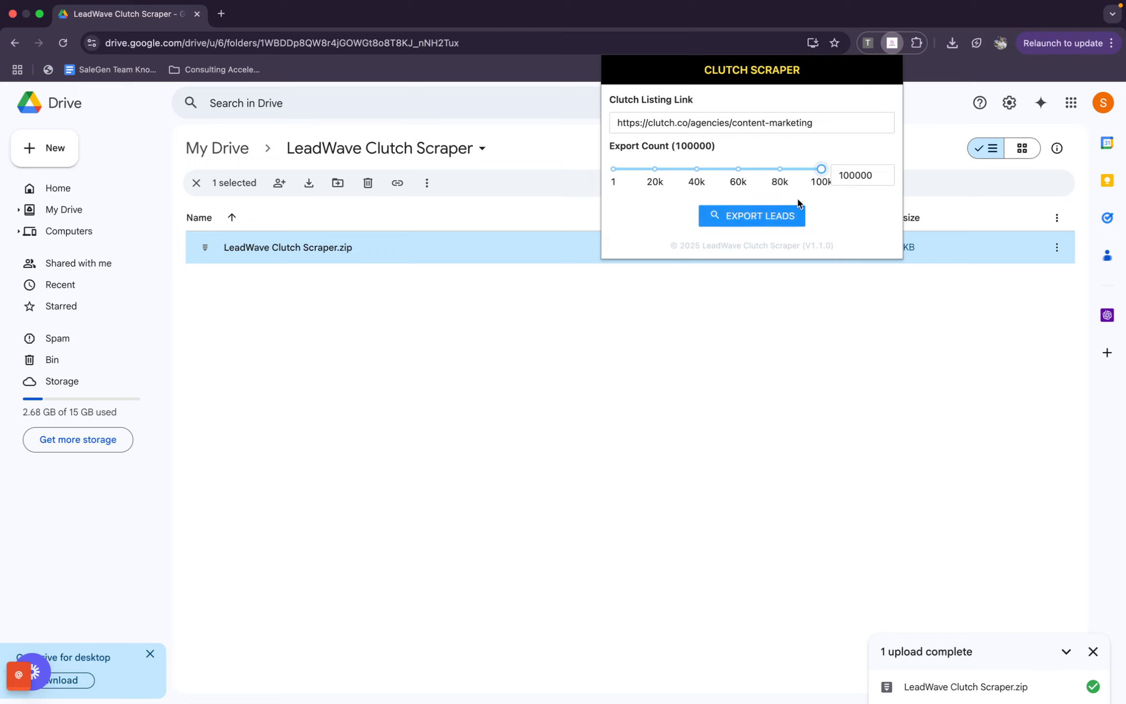
left_click(754, 221)
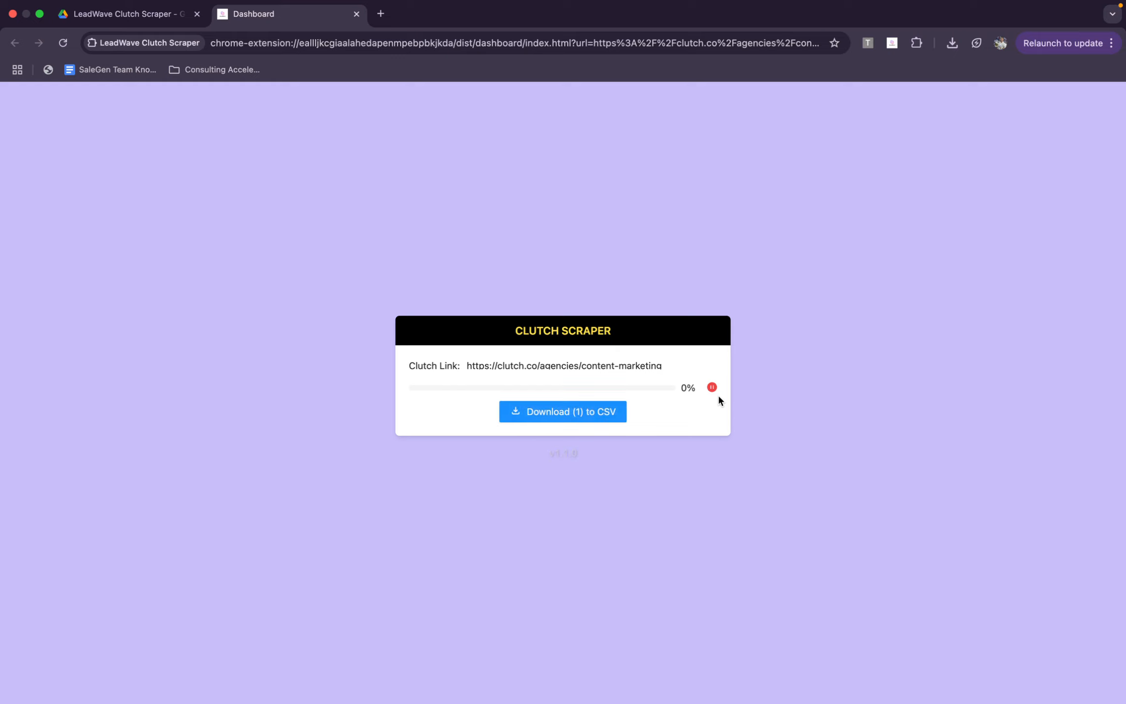
key("super+n")
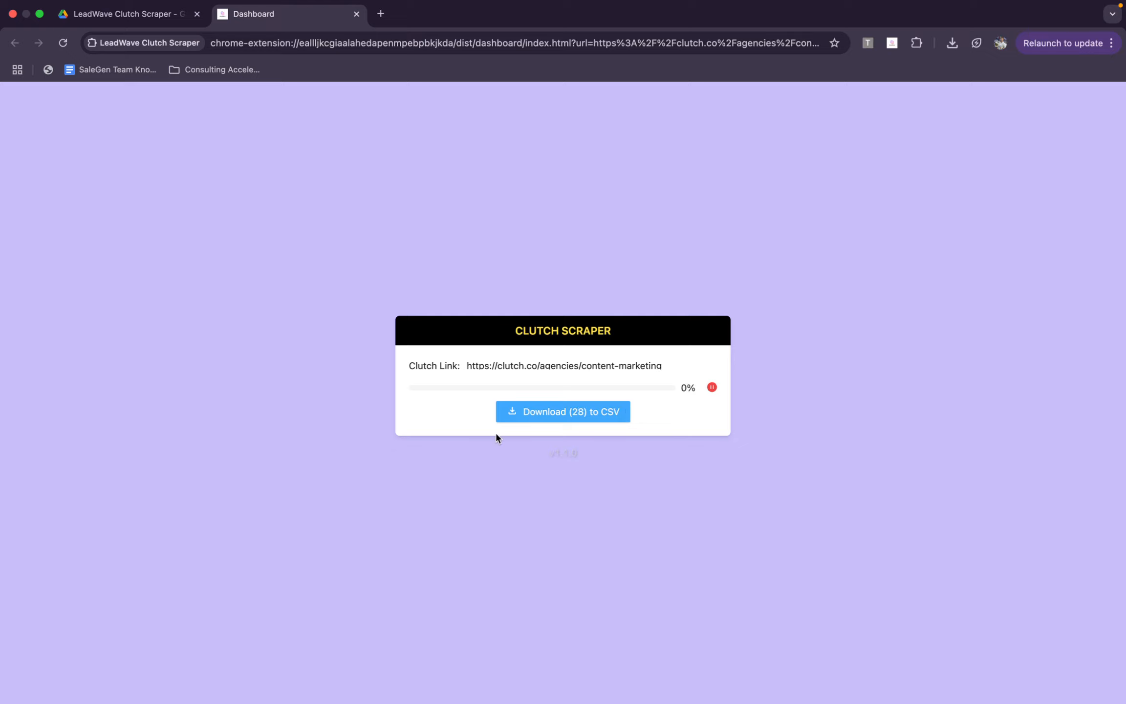
left_click(558, 417)
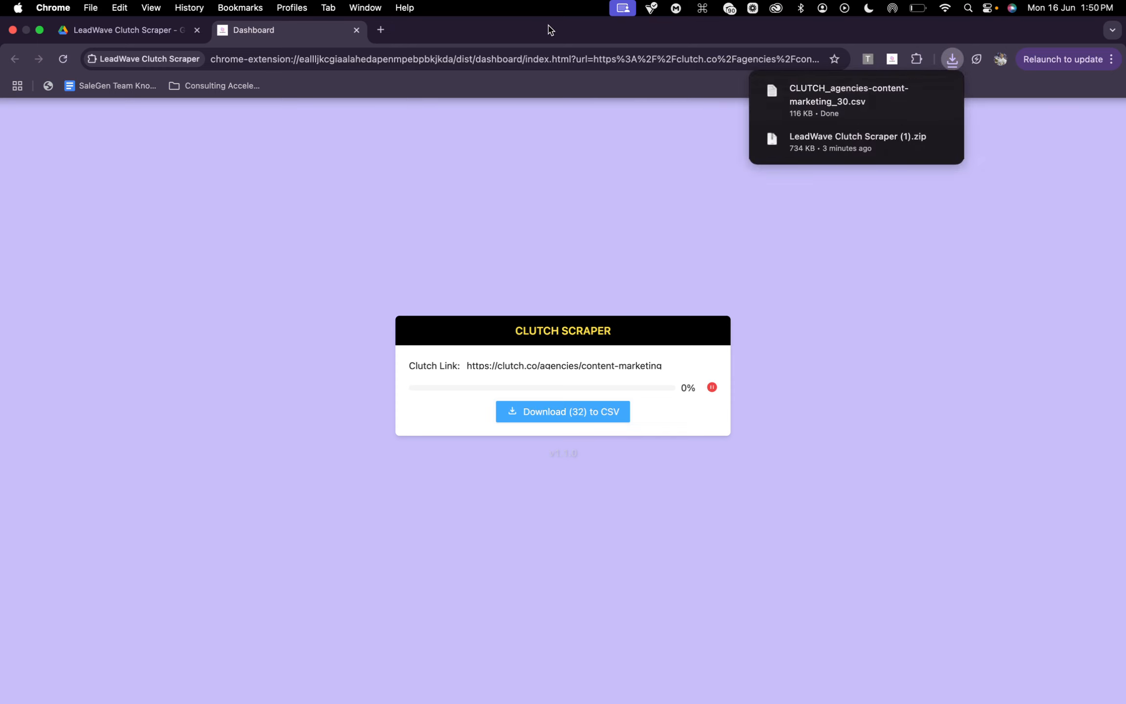
Open Google Sheets in a new browser tab and create a blank spreadsheet
left_click(379, 30)
type("sg")
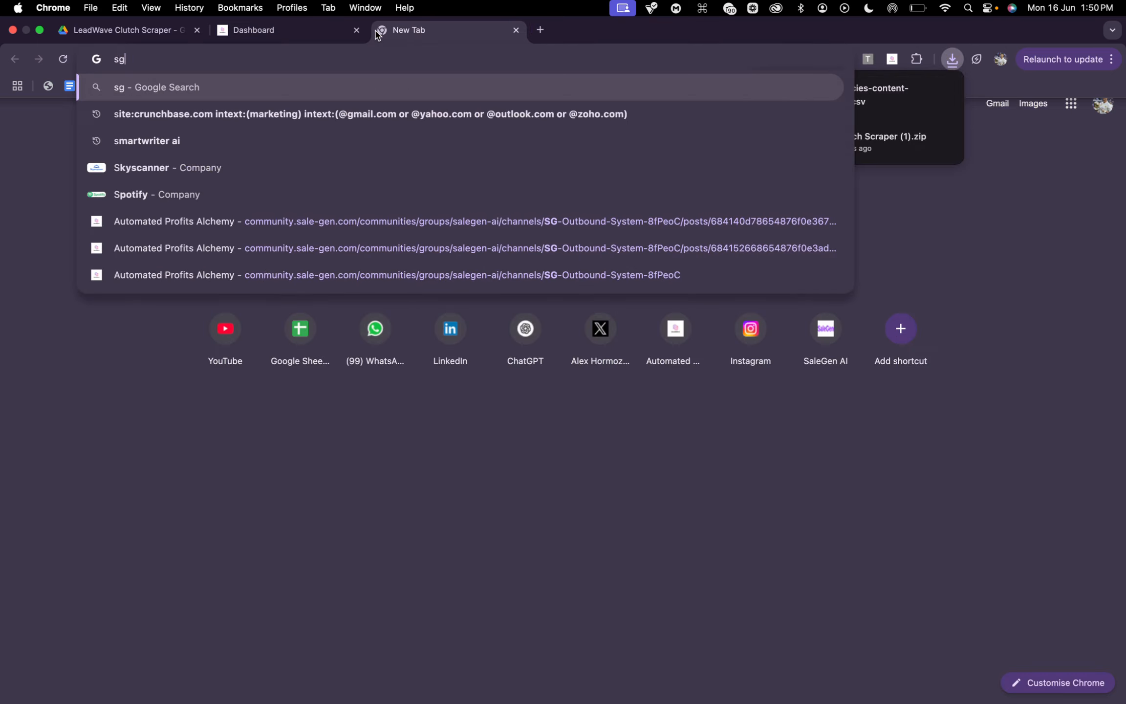
key("BackSpace")
type("hee")
key("Return")
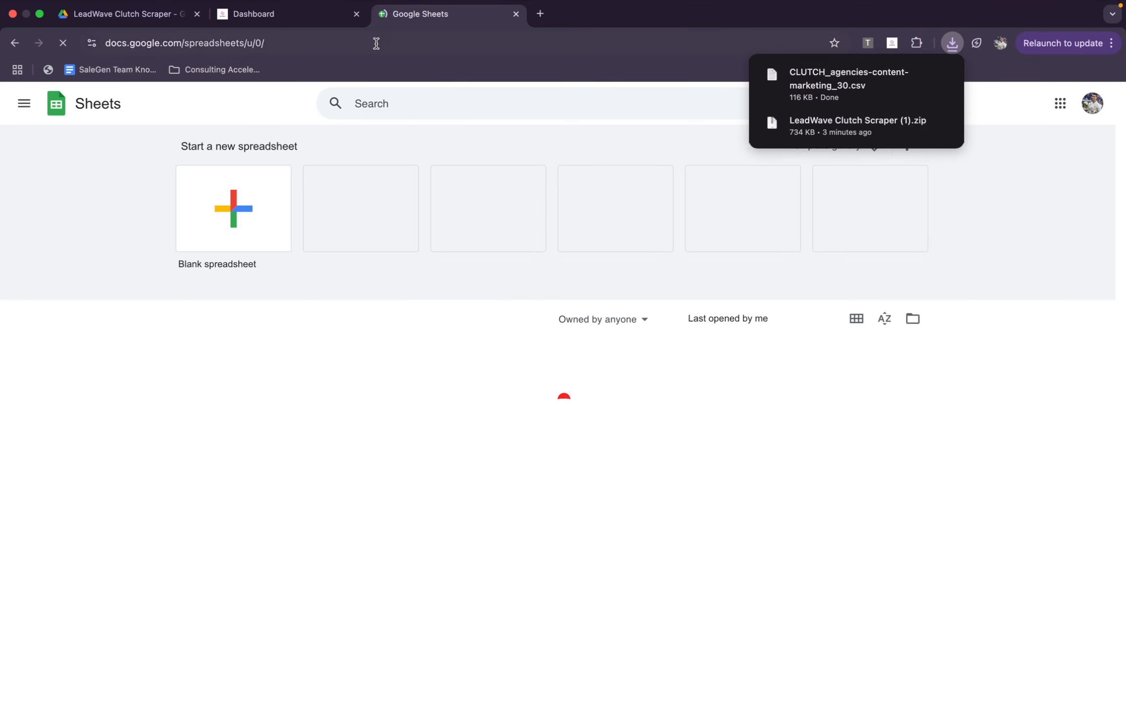
left_click(250, 243)
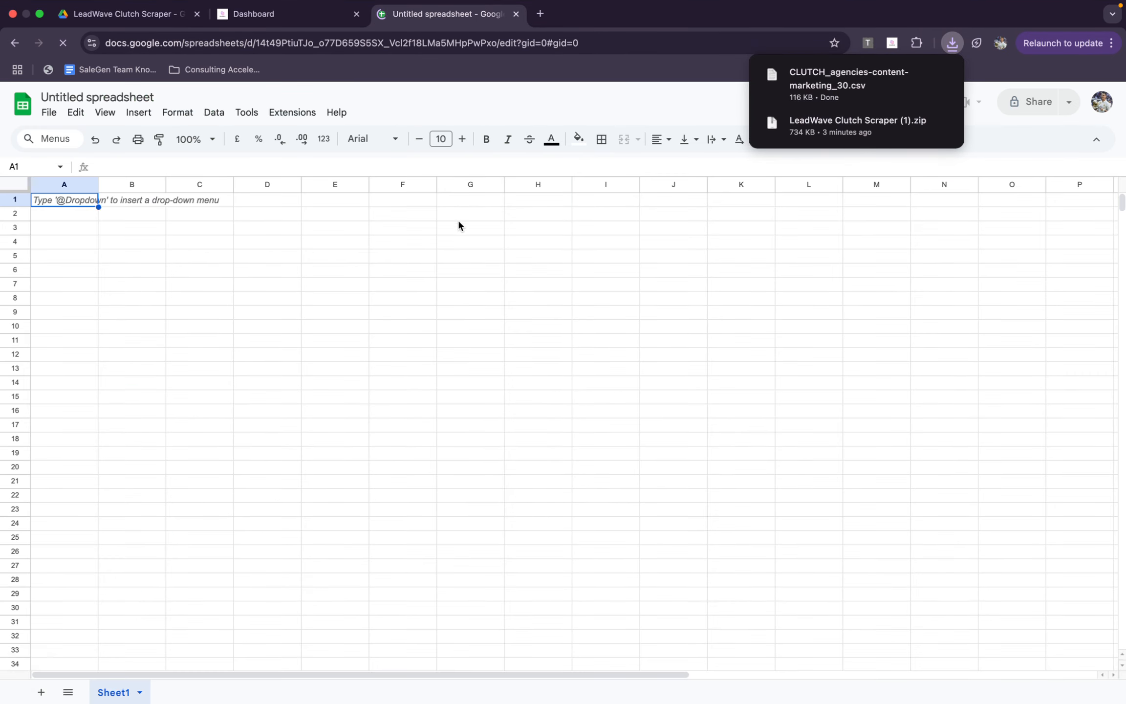
Upload CLUTCH_agencies-content-marketing_30.csv from Downloads to open it in Google Sheets, checking the scraper dashboard meanwhile
key("super+o")
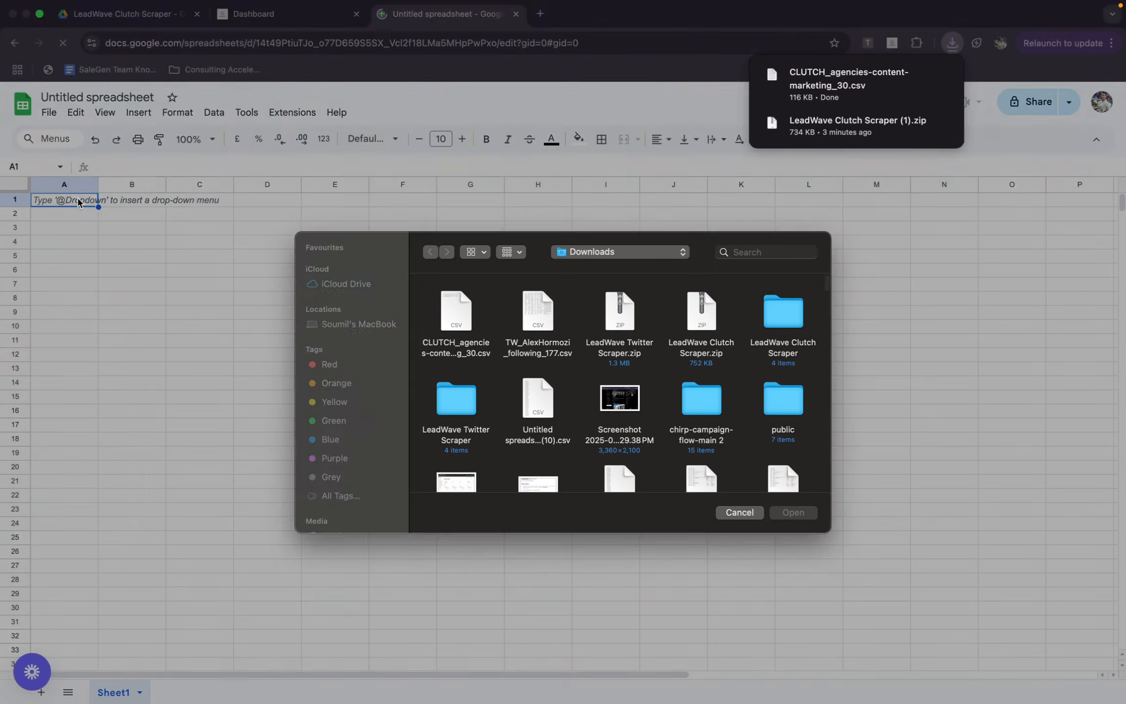
left_click(739, 523)
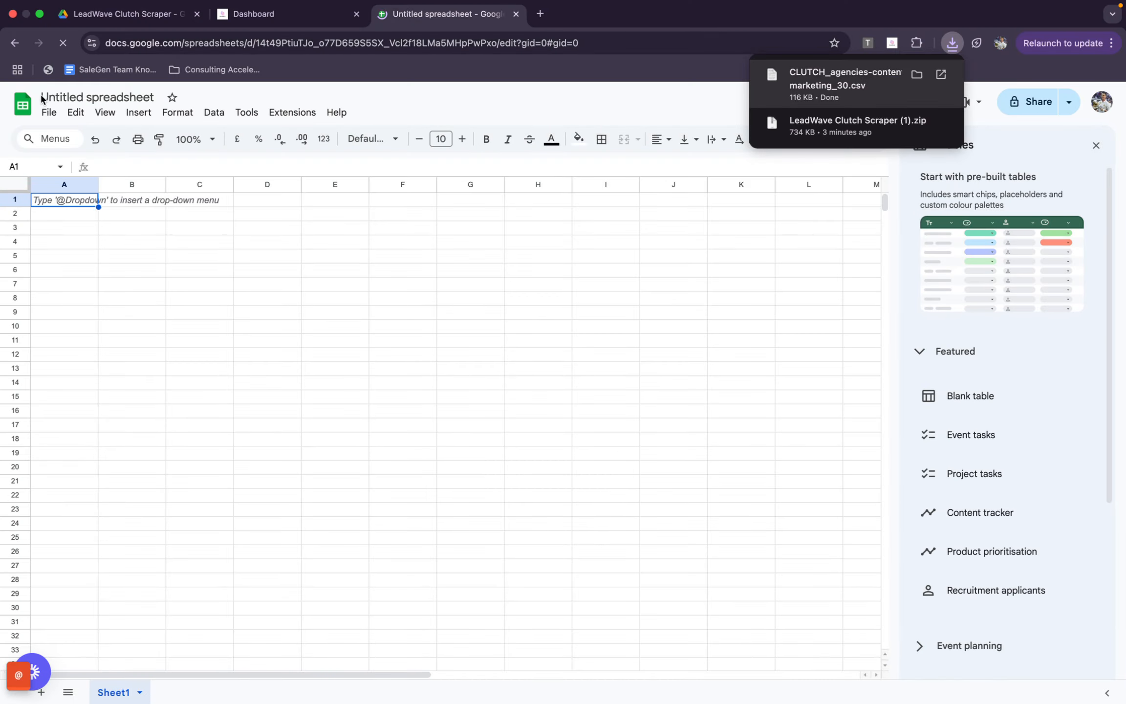
left_click(49, 112)
left_click(109, 163)
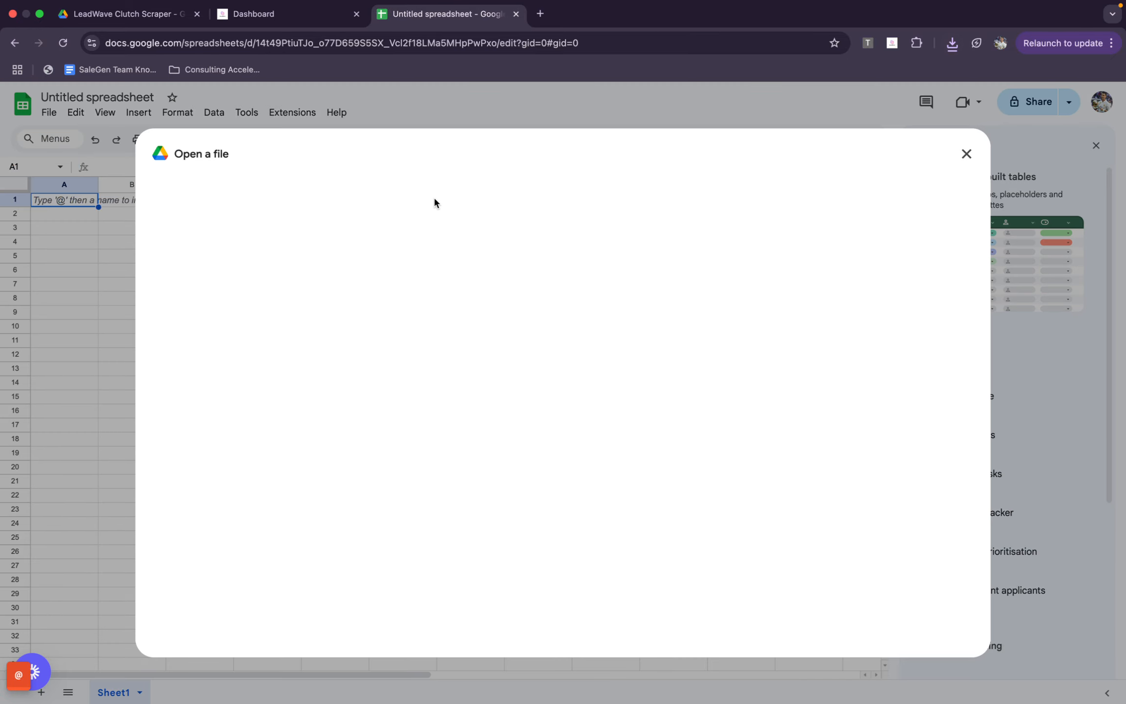
left_click(499, 197)
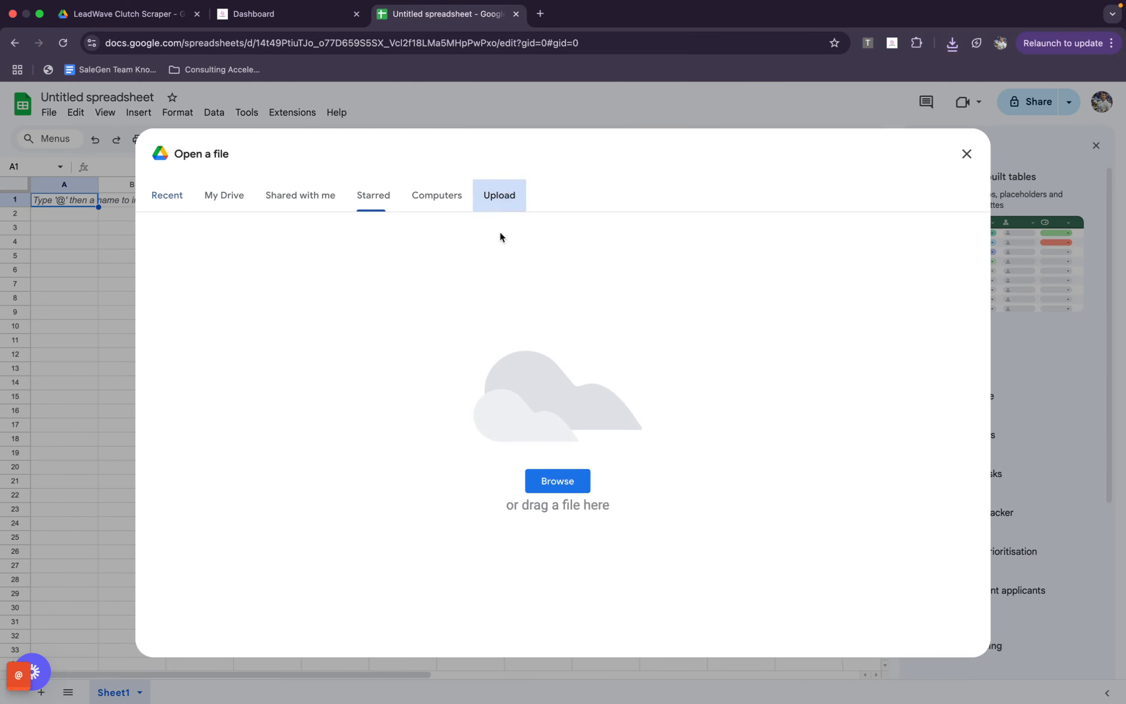
left_click(558, 478)
double_click(459, 320)
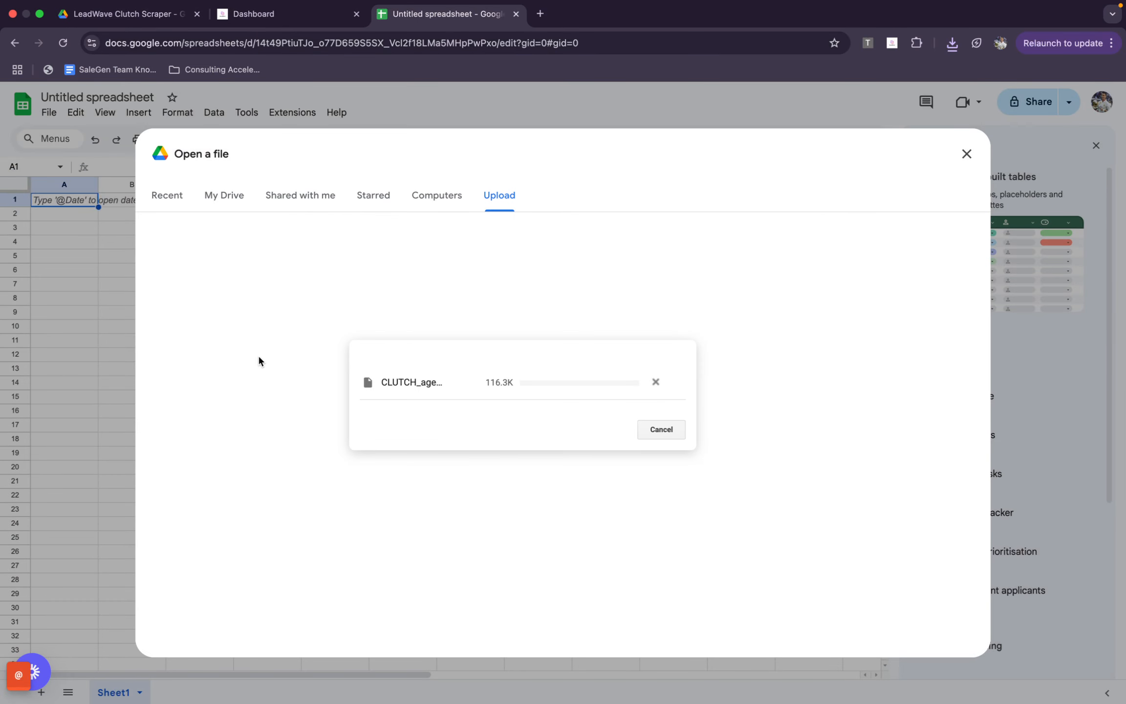
left_click(291, 15)
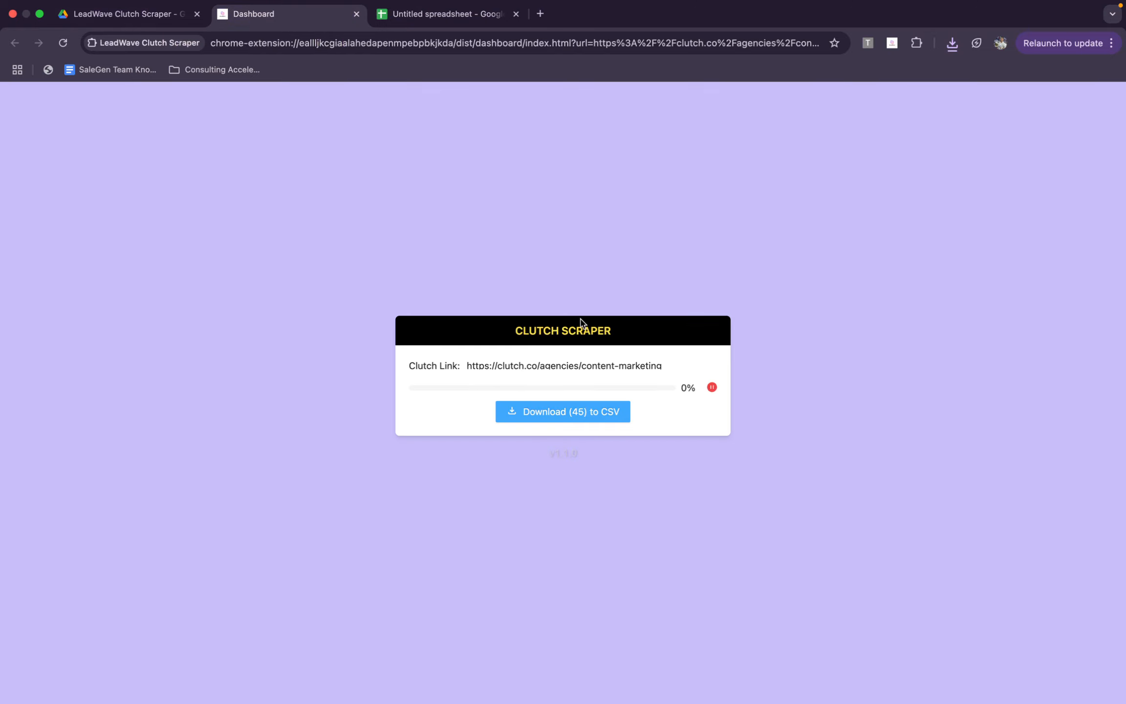
left_click(493, 20)
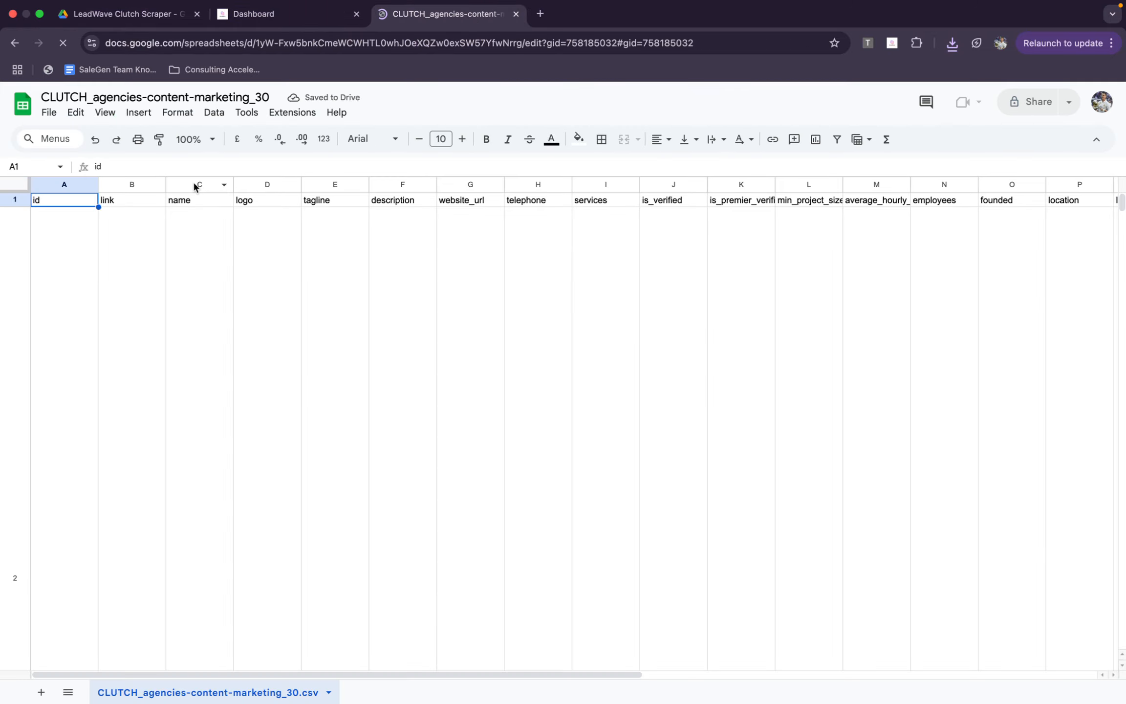
Reduce the height of row 2 to about four text lines so the first lead sits close below the header row
scroll(253, 410, "down", 5)
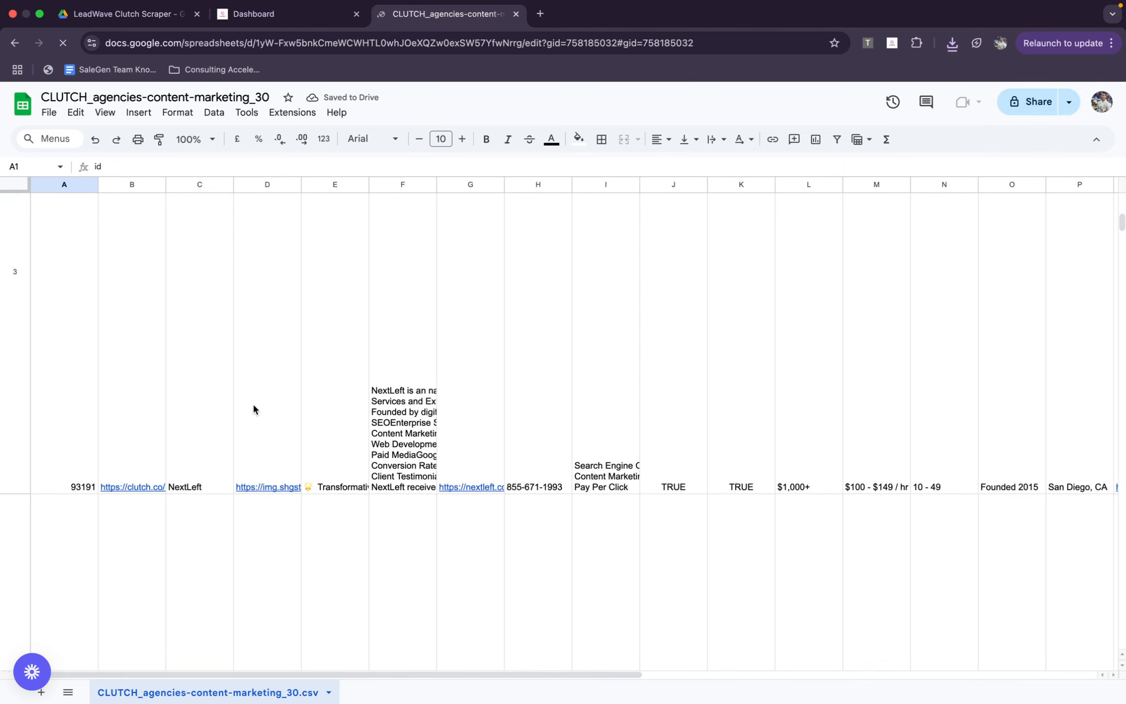
left_click(175, 472)
scroll(76, 421, "up", 10)
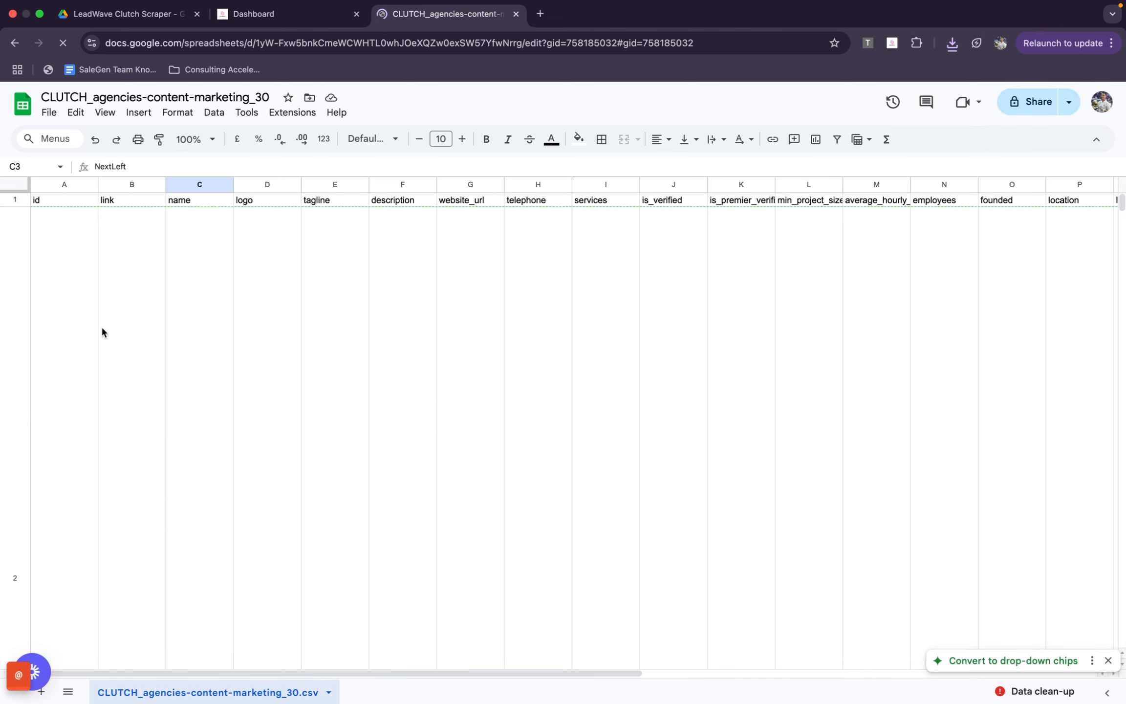
left_click(133, 325)
scroll(133, 324, "down", 3)
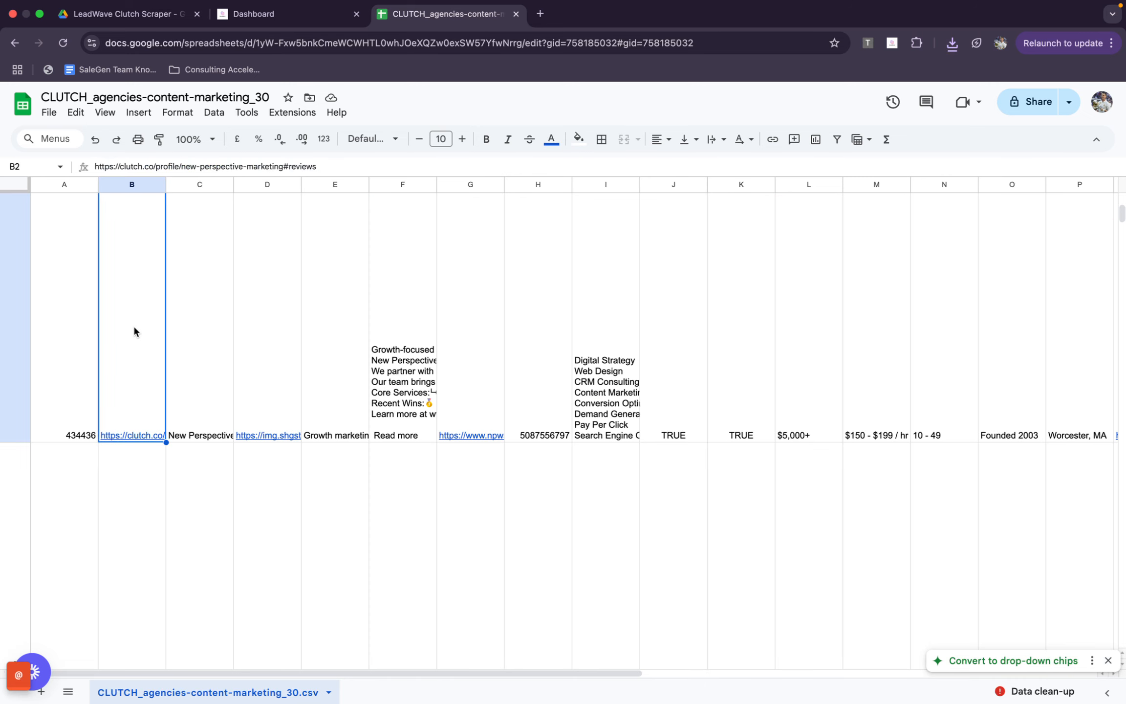
left_click_drag(15, 454, 15, 217)
scroll(205, 267, "up", 7)
scroll(205, 268, "down", 5)
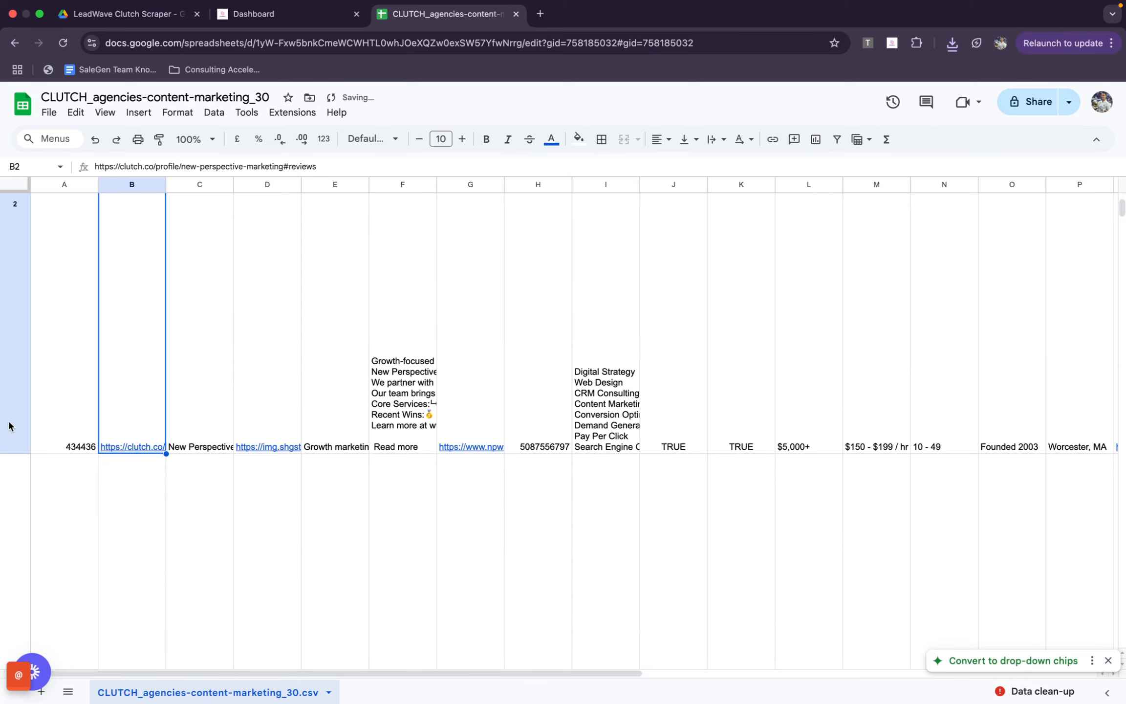
left_click_drag(14, 454, 15, 212)
scroll(260, 246, "up", 1)
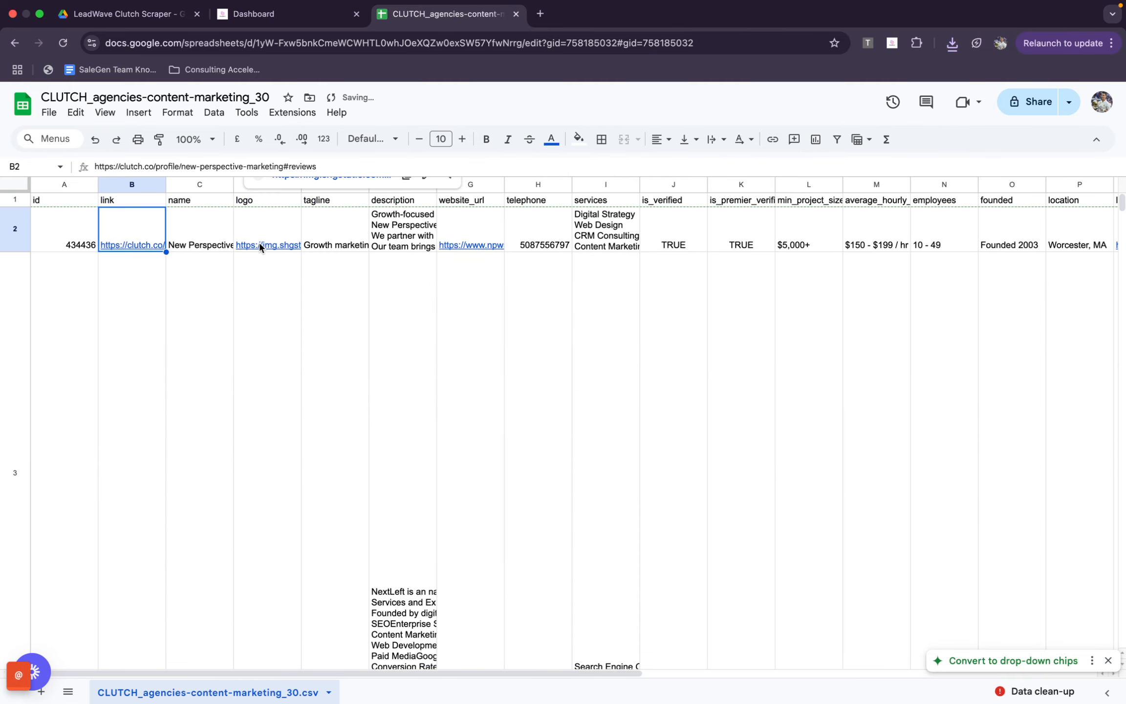
Examine the exported lead data in the name, description, website, telephone, services and minimum project size columns
left_click(225, 232)
key("Down")
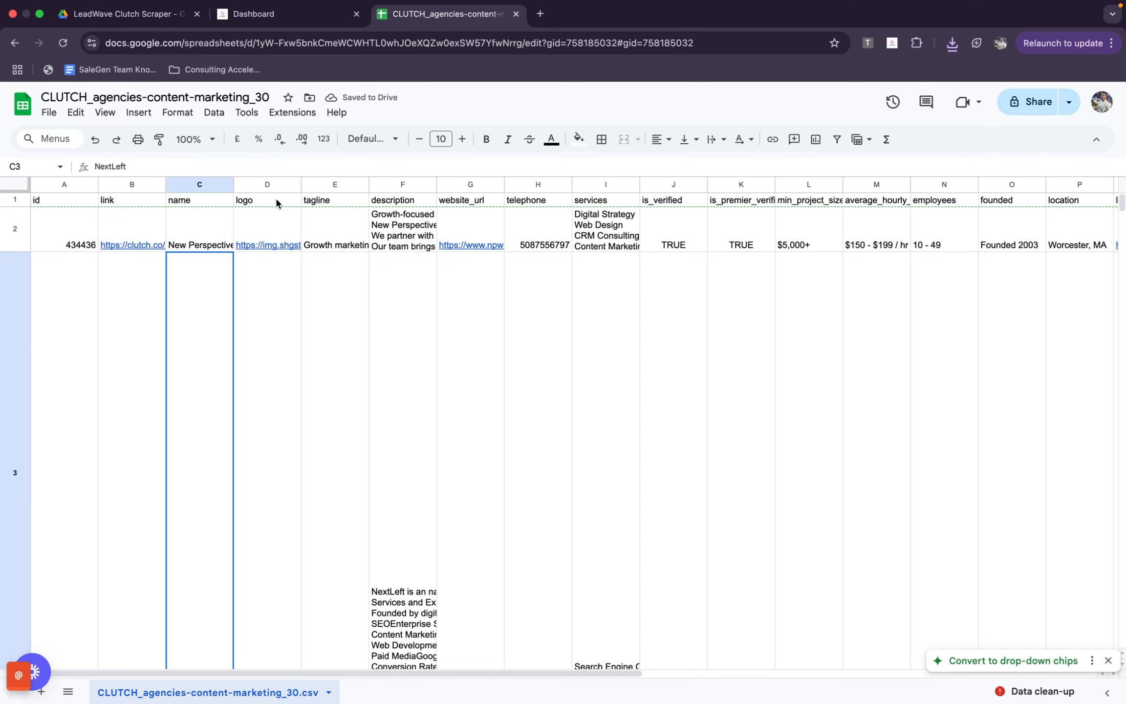
left_click(383, 249)
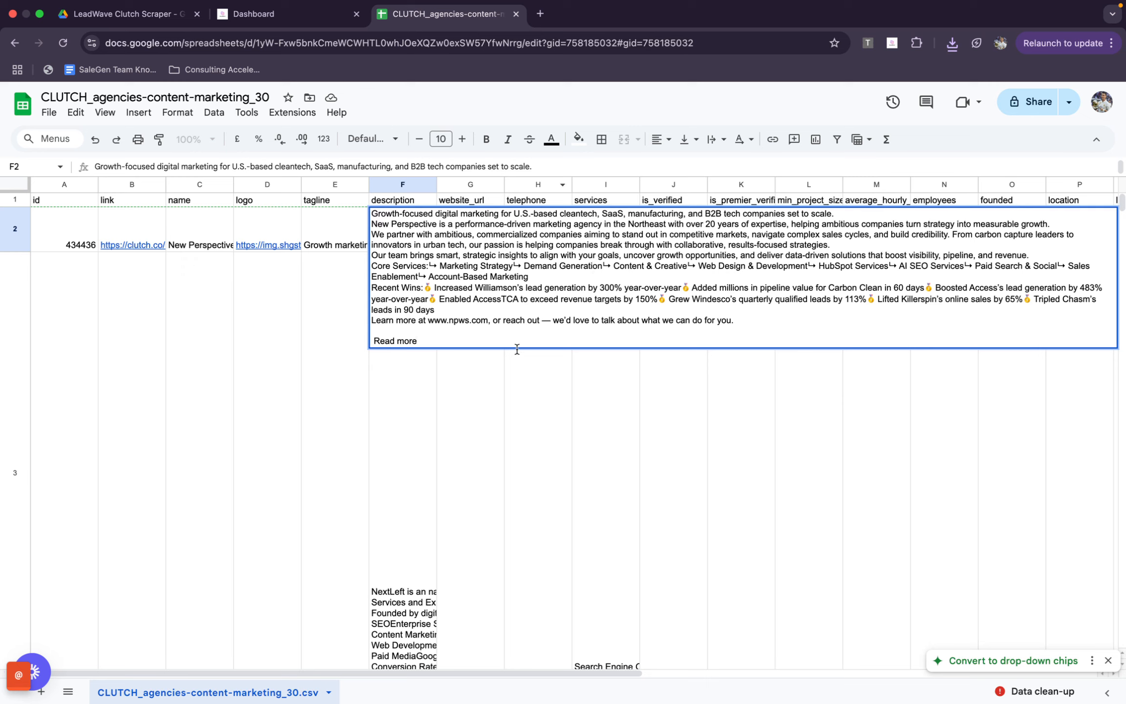
left_click(434, 447)
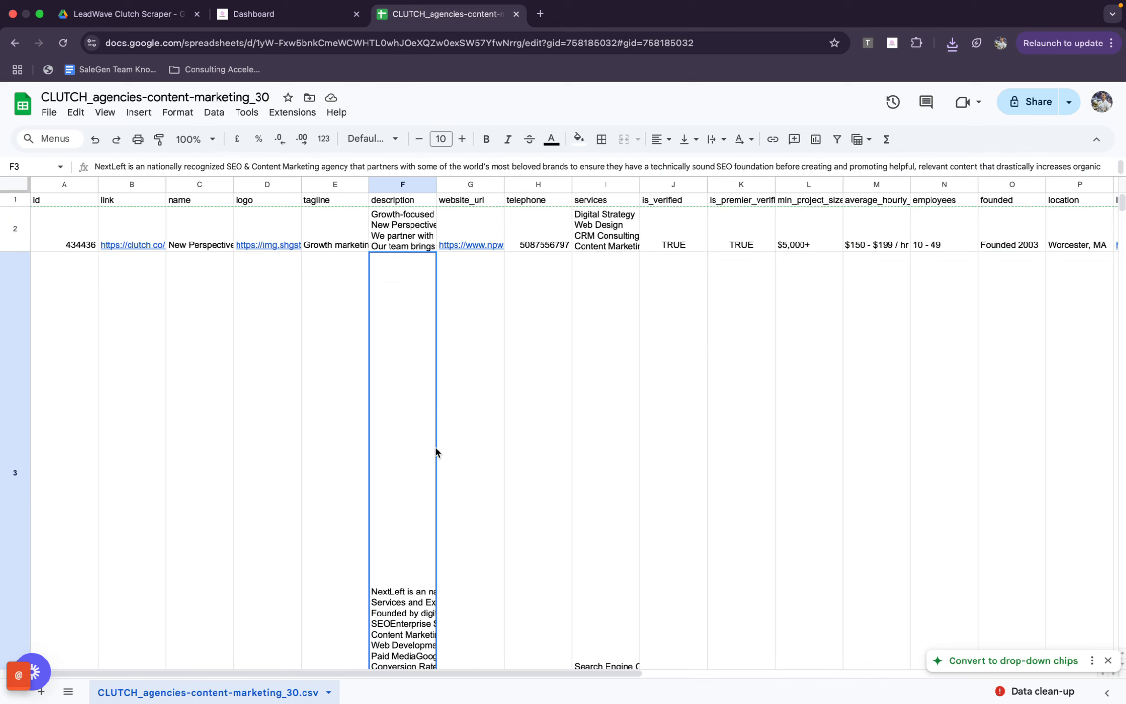
left_click(486, 227)
left_click(541, 233)
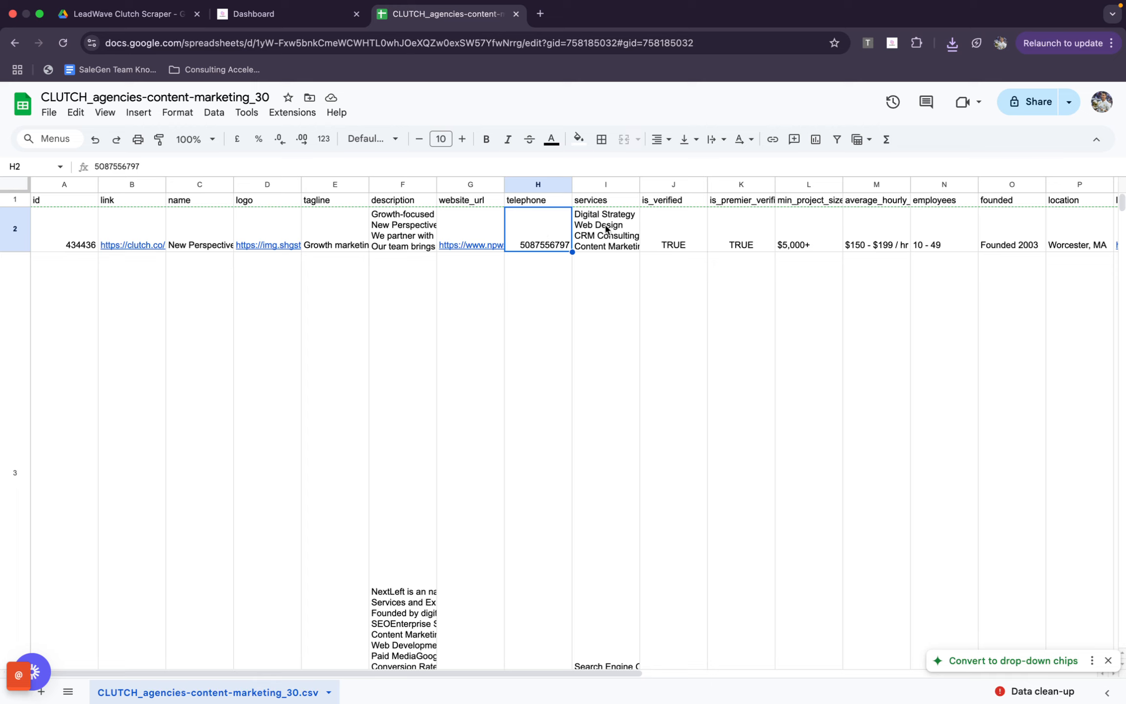
scroll(720, 228, "right", 1)
double_click(591, 222)
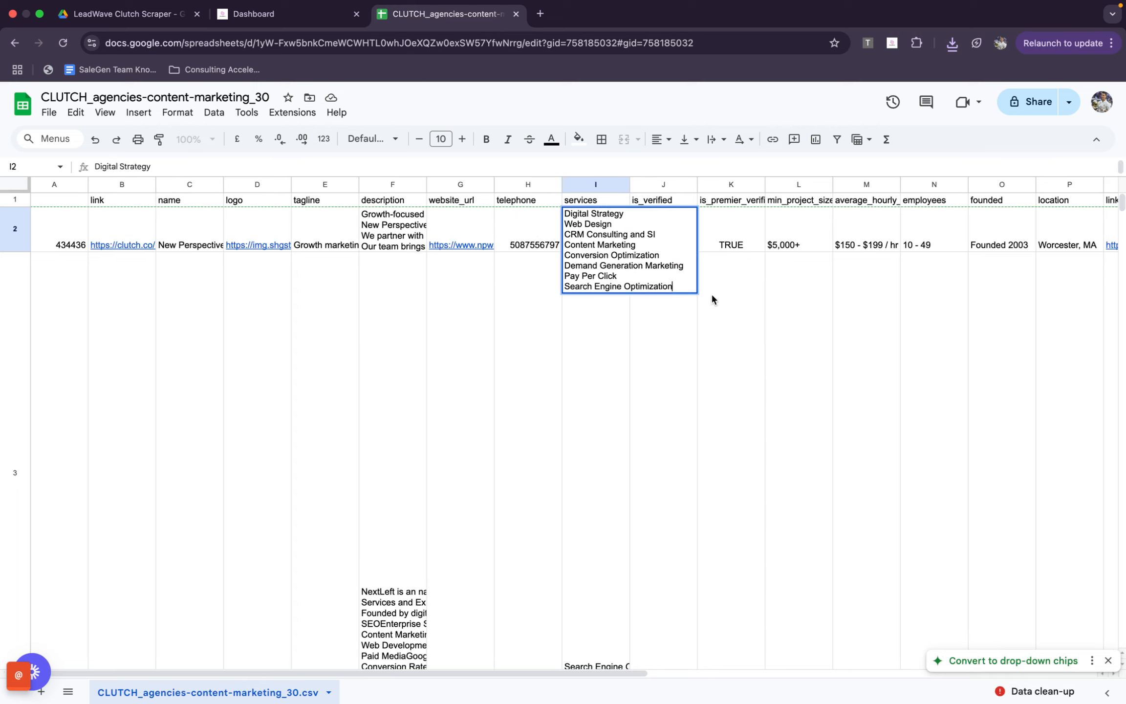
left_click(737, 262)
scroll(738, 261, "right", 3)
left_click(711, 240)
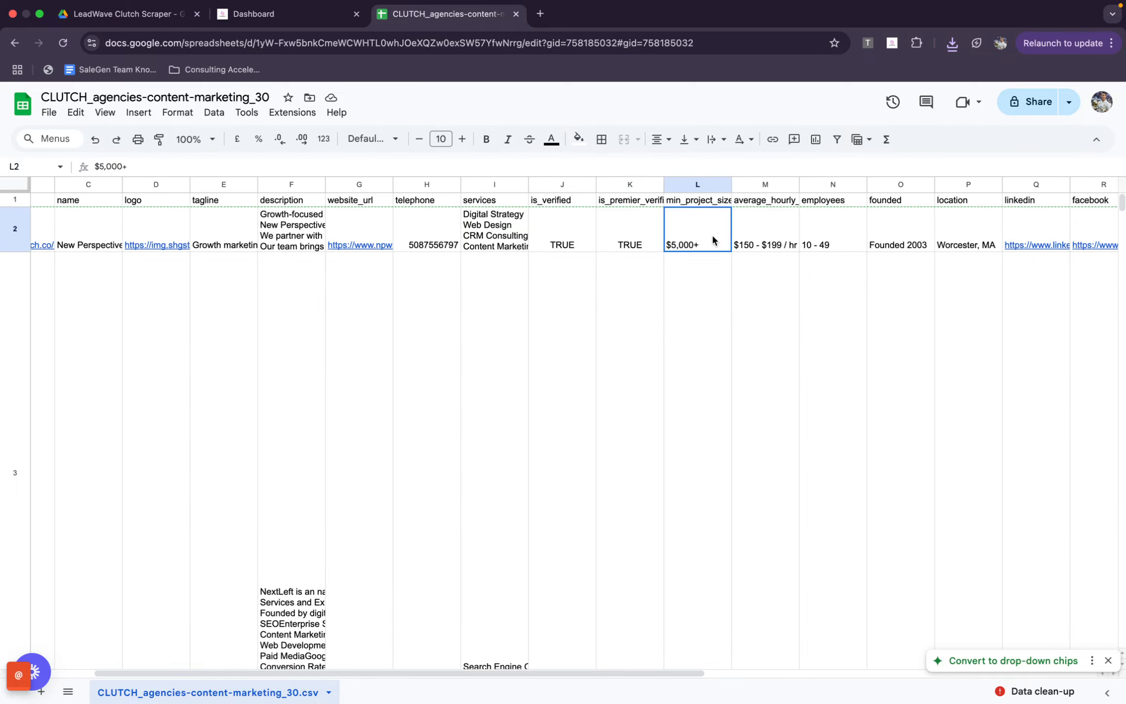
Examine the first lead's average hourly rate, employees, founding year, location and social media link columns
left_click(767, 240)
scroll(817, 244, "right", 3)
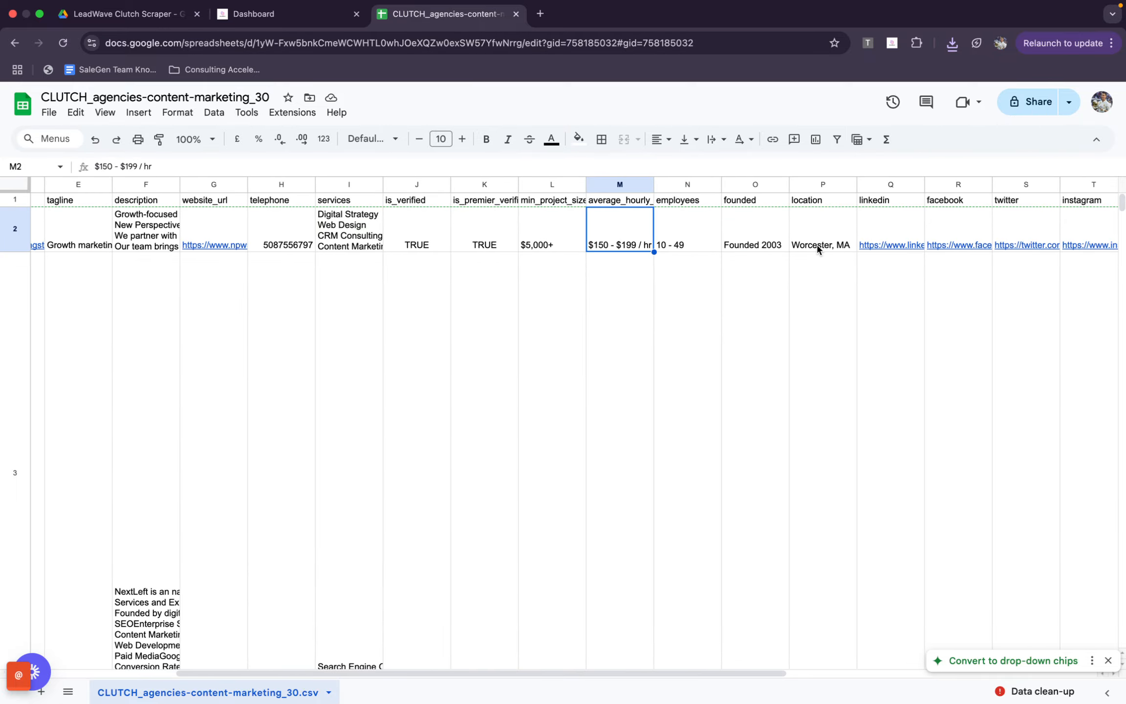
scroll(817, 248, "right", 1)
left_click(688, 213)
left_click(758, 235)
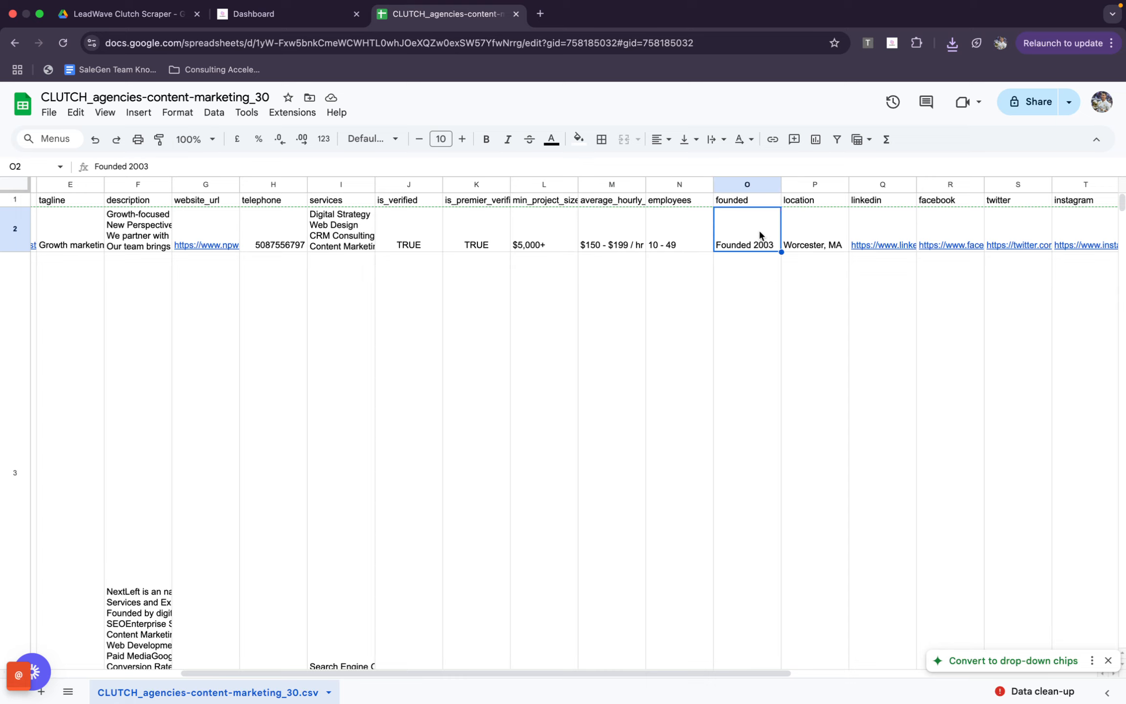
left_click(815, 229)
left_click(871, 295)
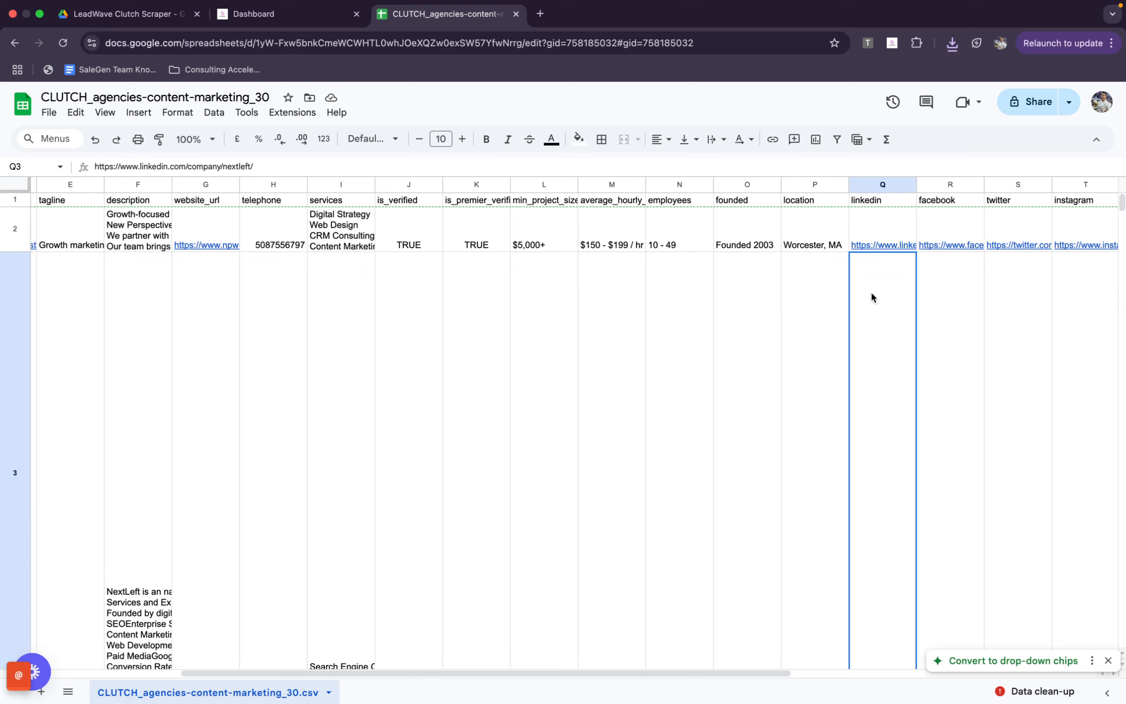
scroll(871, 293, "right", 3)
left_click(801, 214)
key("Left")
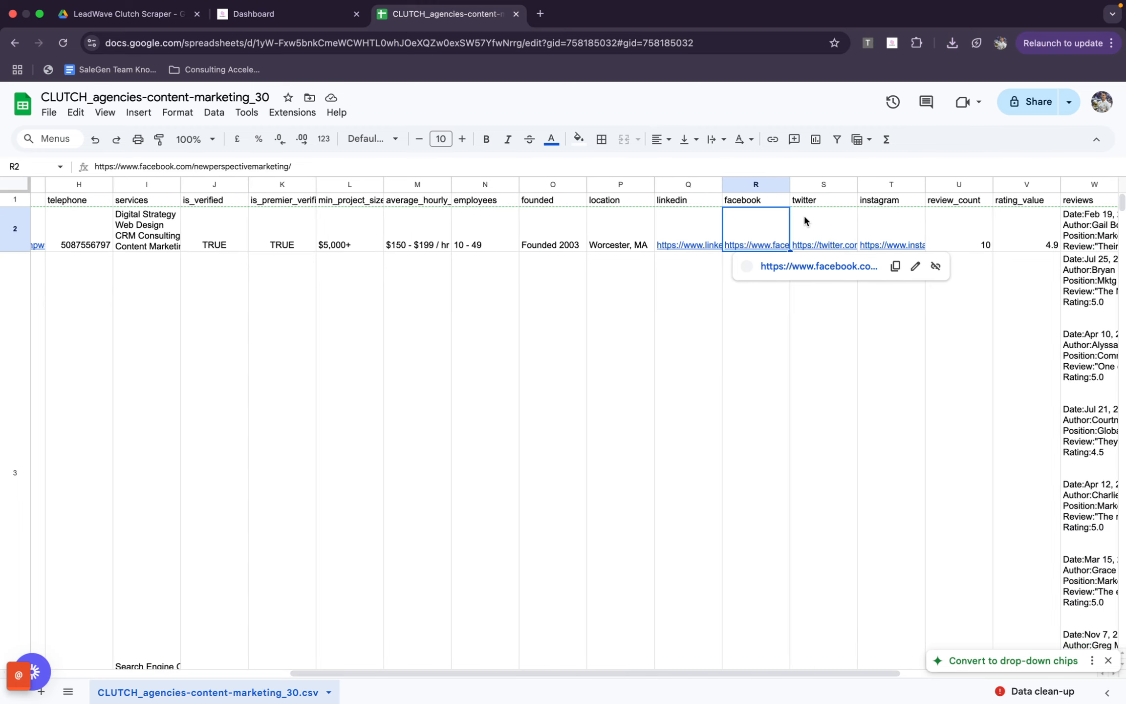
left_click(891, 232)
Examine the review count, rating, full reviews, business entity, credit report and address columns of the first lead
scroll(892, 230, "right", 2)
scroll(893, 238, "right", 3)
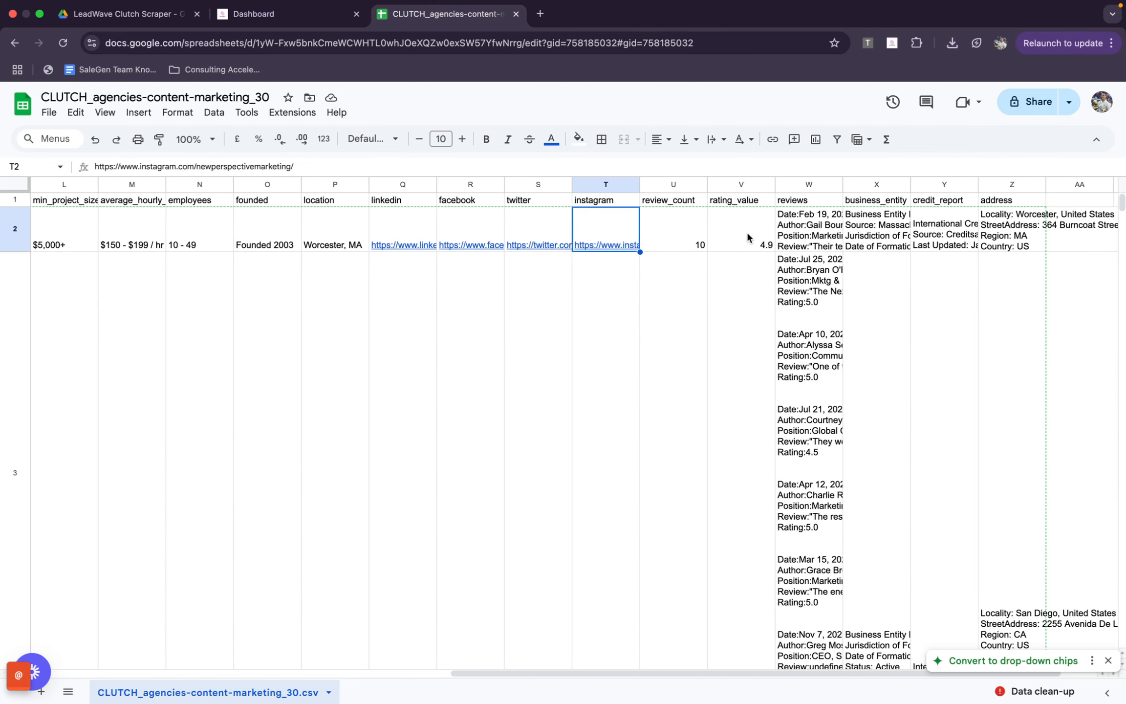
double_click(815, 221)
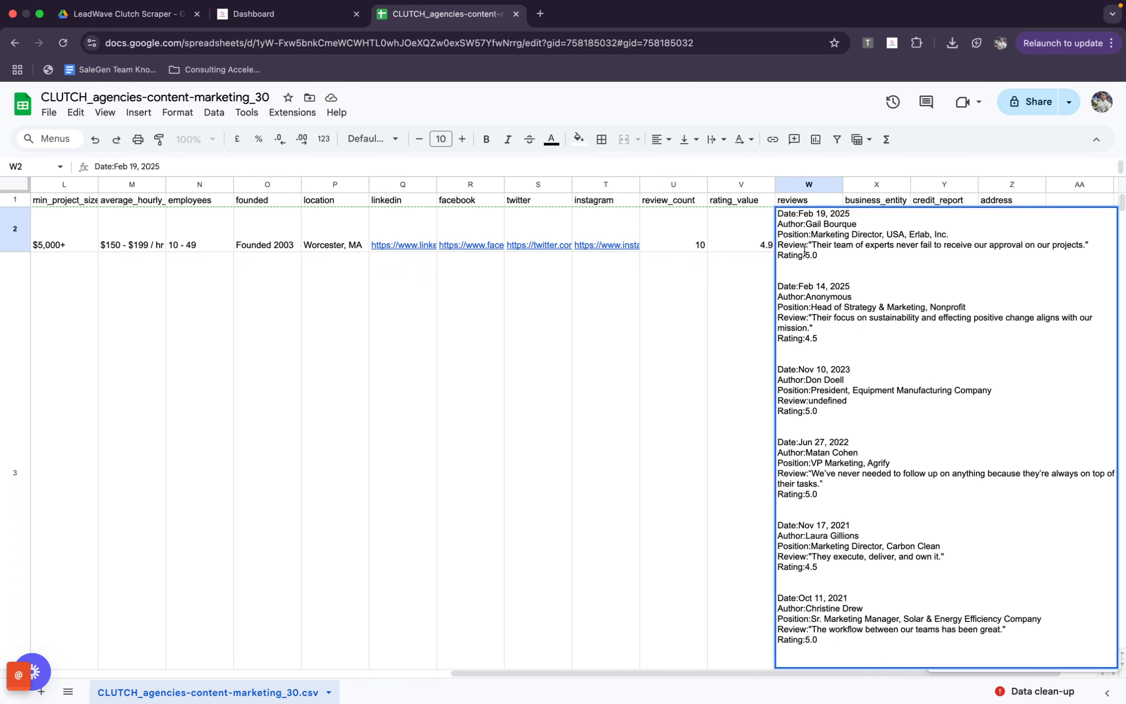
left_click(772, 264)
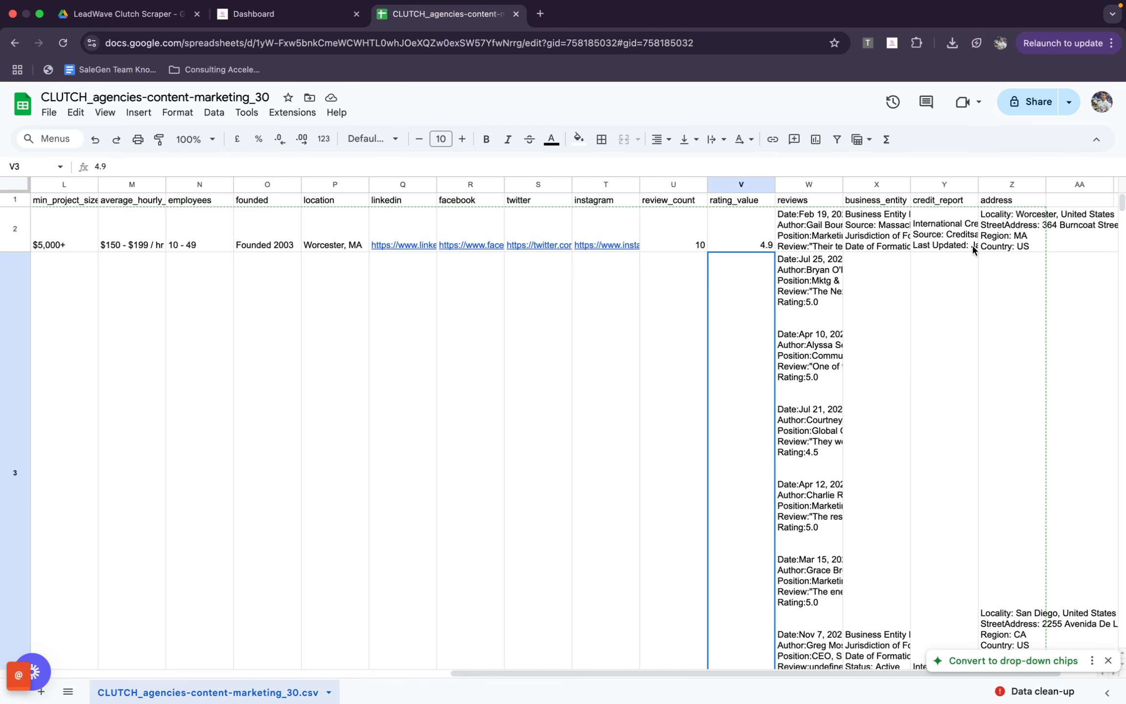
scroll(973, 249, "right", 1)
scroll(974, 240, "left", 10)
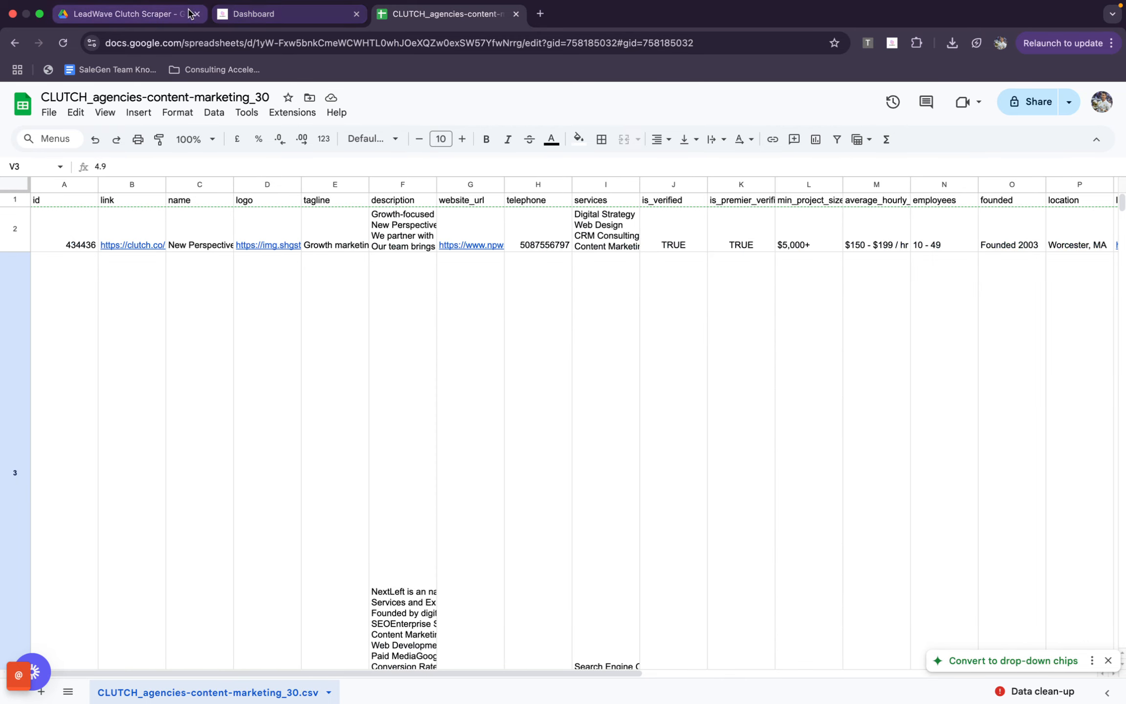
Download the latest leads from the scraper dashboard and open CLUTCH_agencies-content-marketing_76.csv in Google Sheets in place of the old sheet
left_click(237, 16)
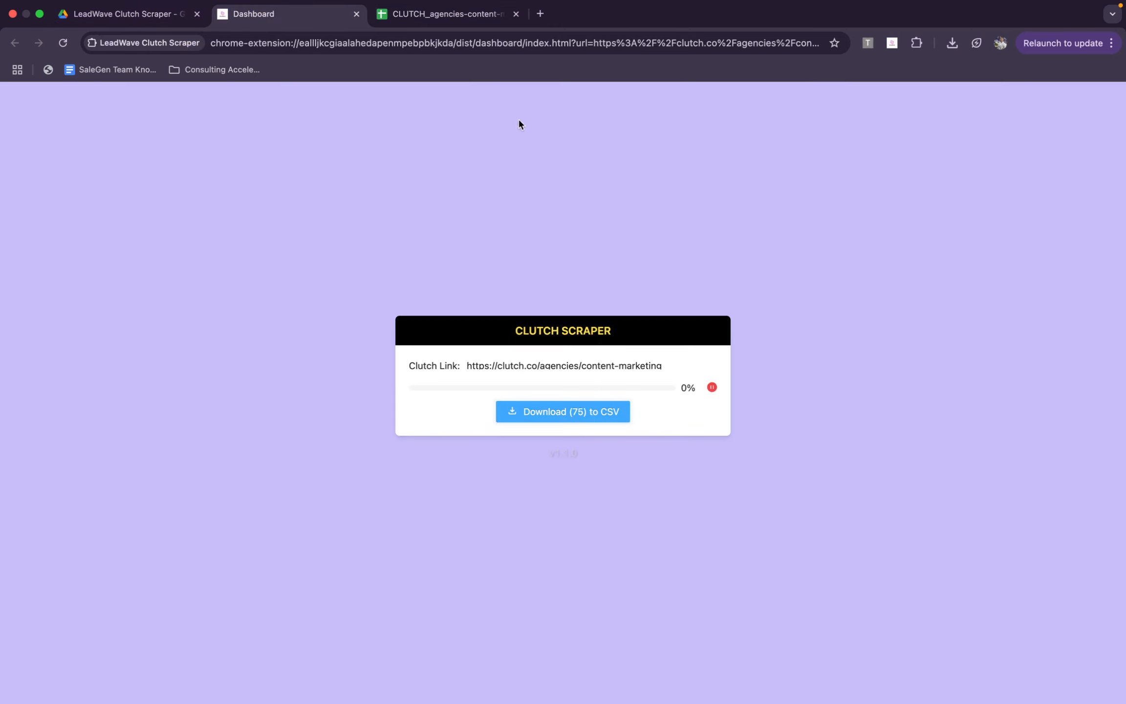
left_click(432, 16)
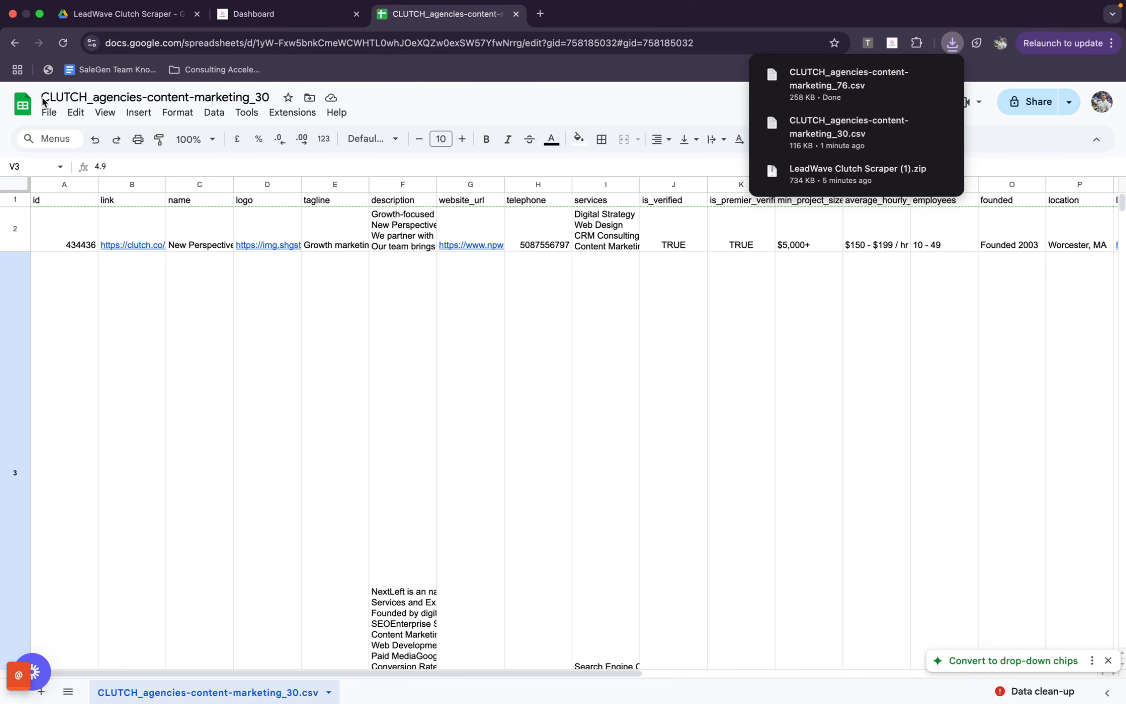
left_click(49, 112)
left_click(71, 155)
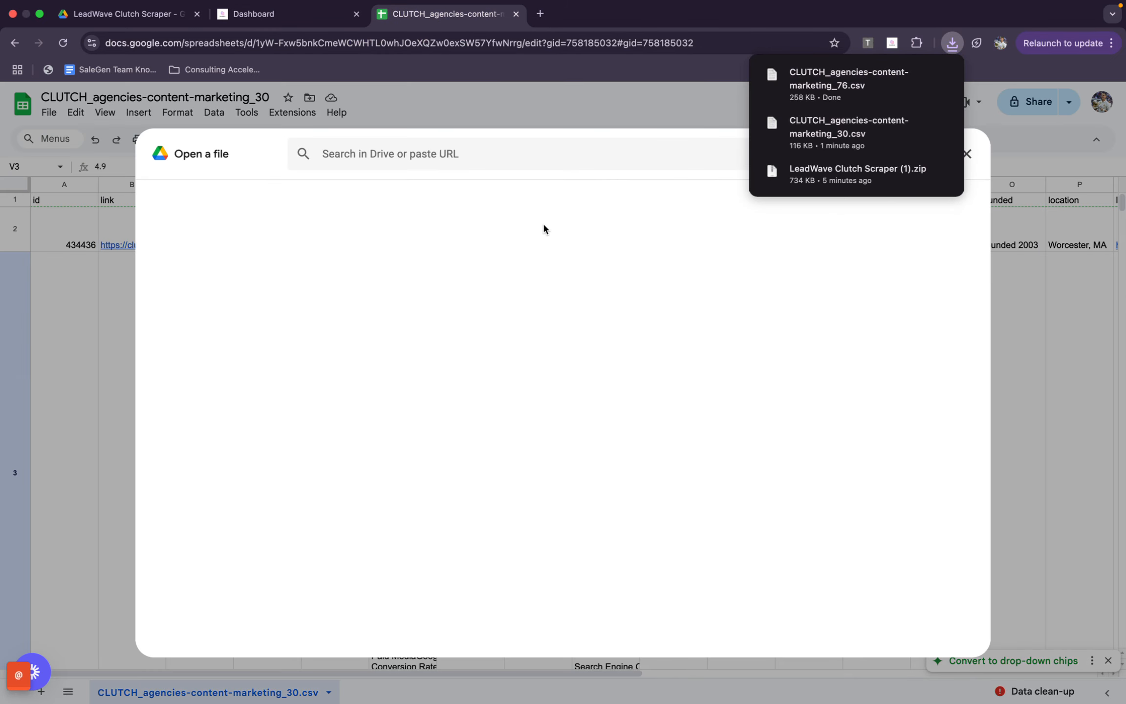
left_click(499, 195)
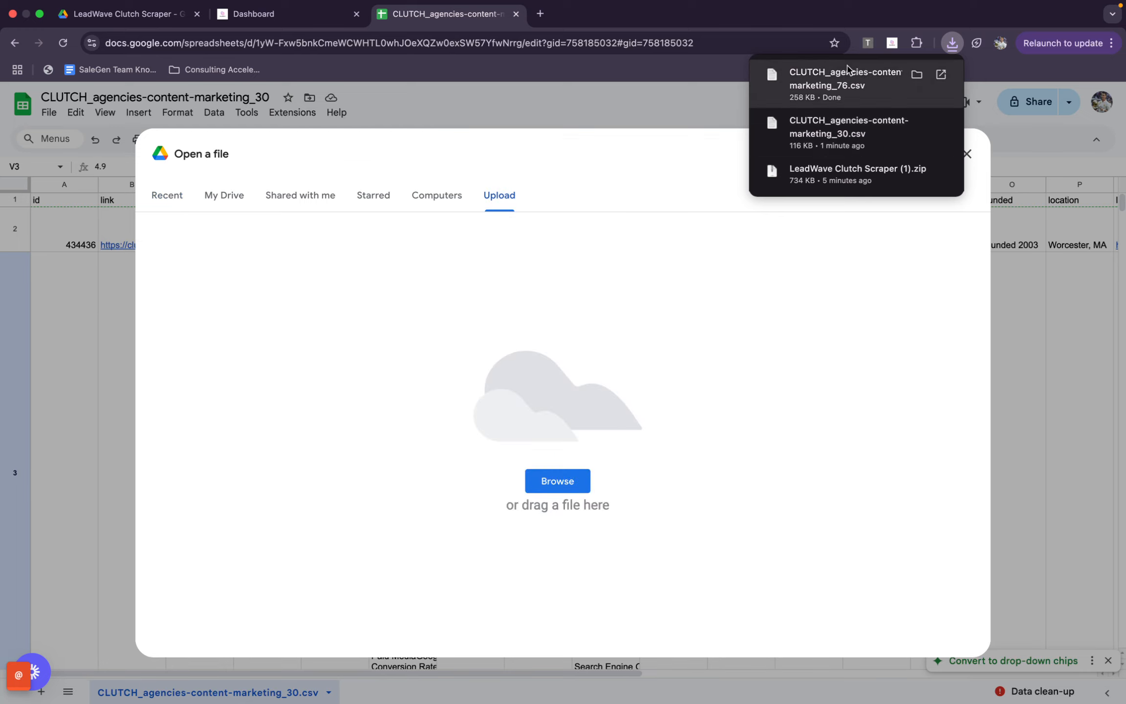
left_click_drag(848, 69, 428, 281)
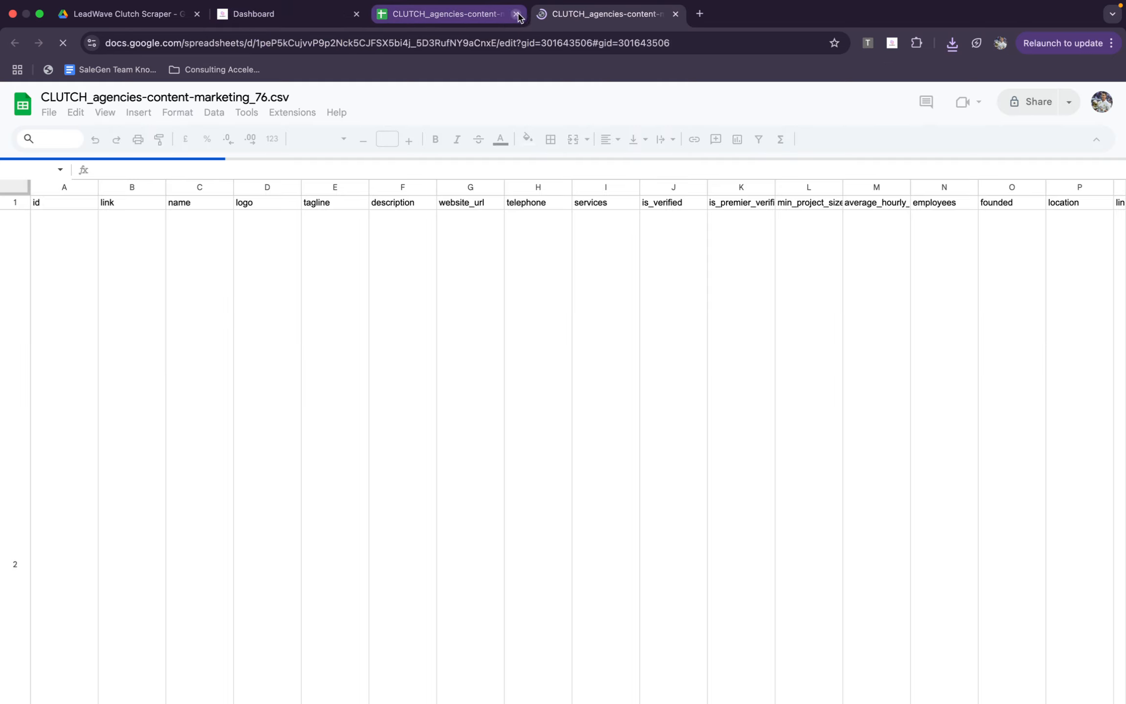
left_click(516, 14)
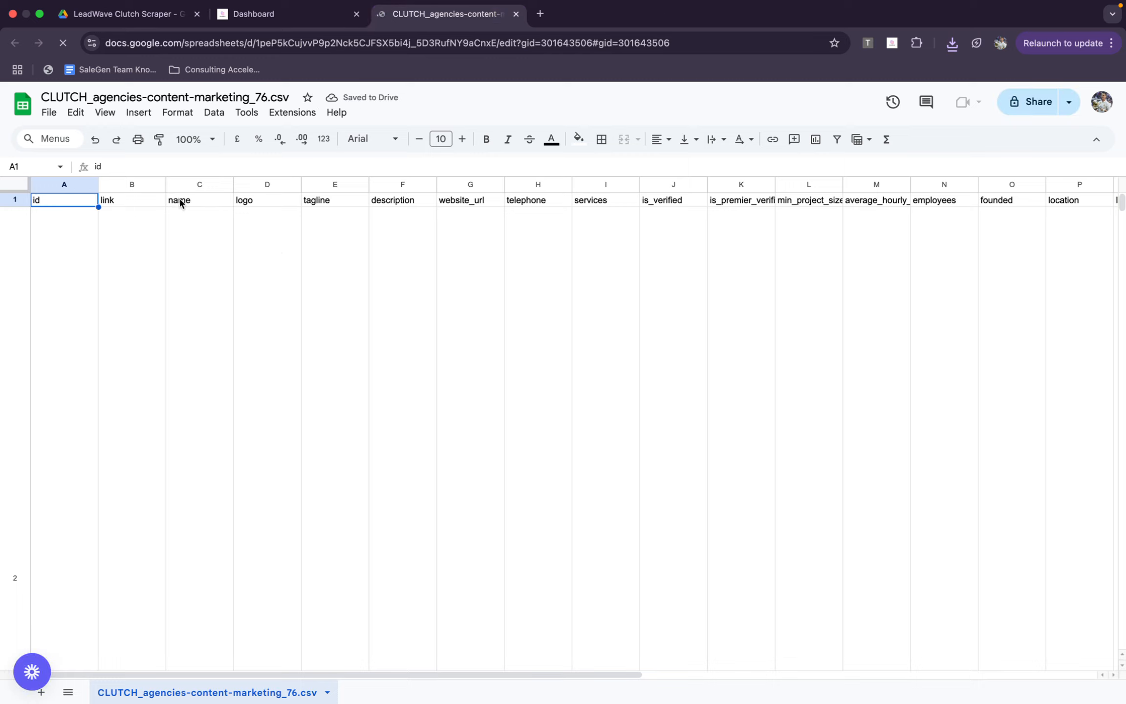
Copy all values of the website_url column without its header, range G2:G79
left_click(142, 274)
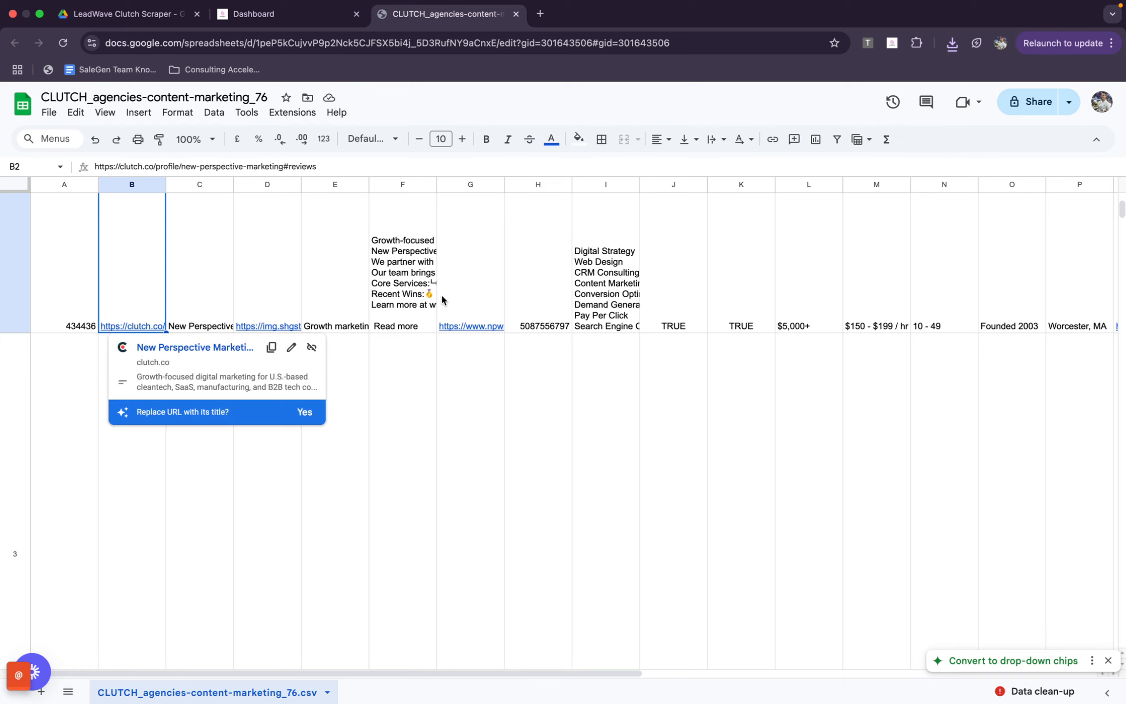
left_click(480, 201)
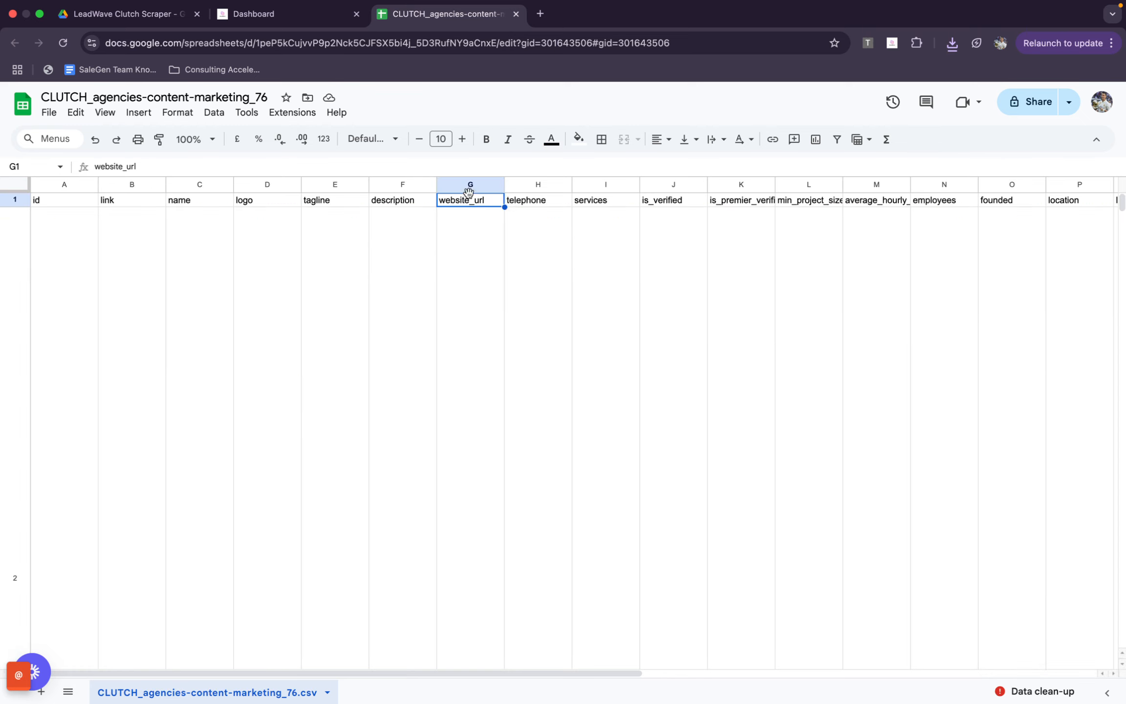
left_click(494, 186)
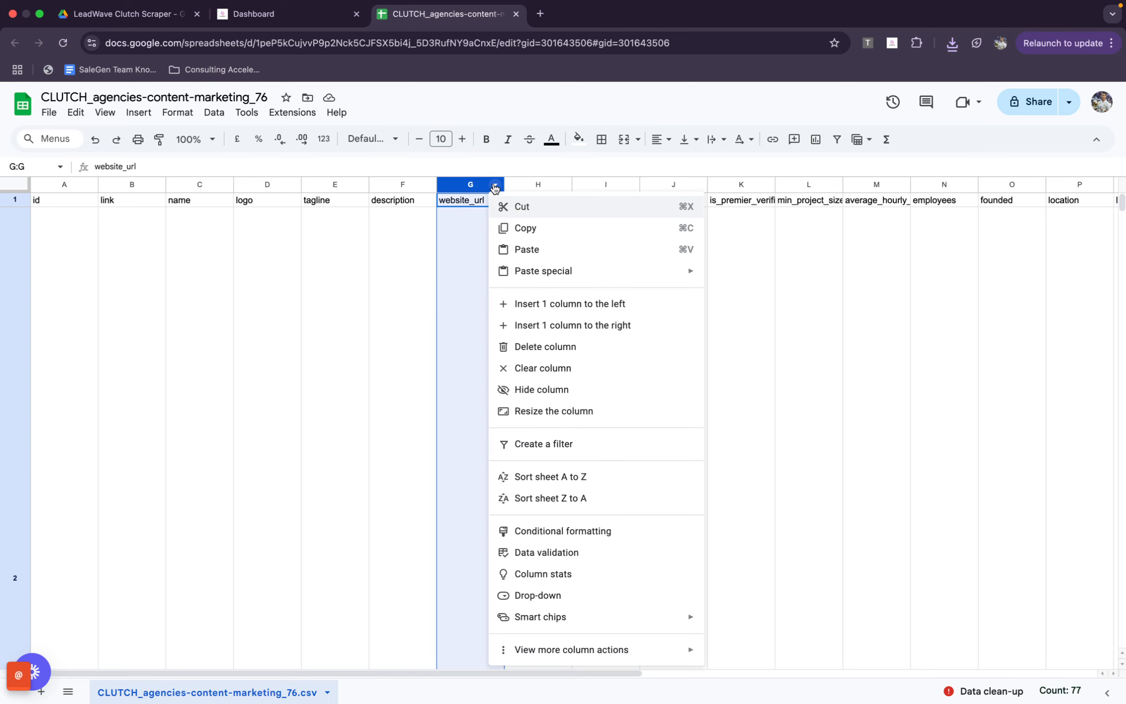
key("super+z")
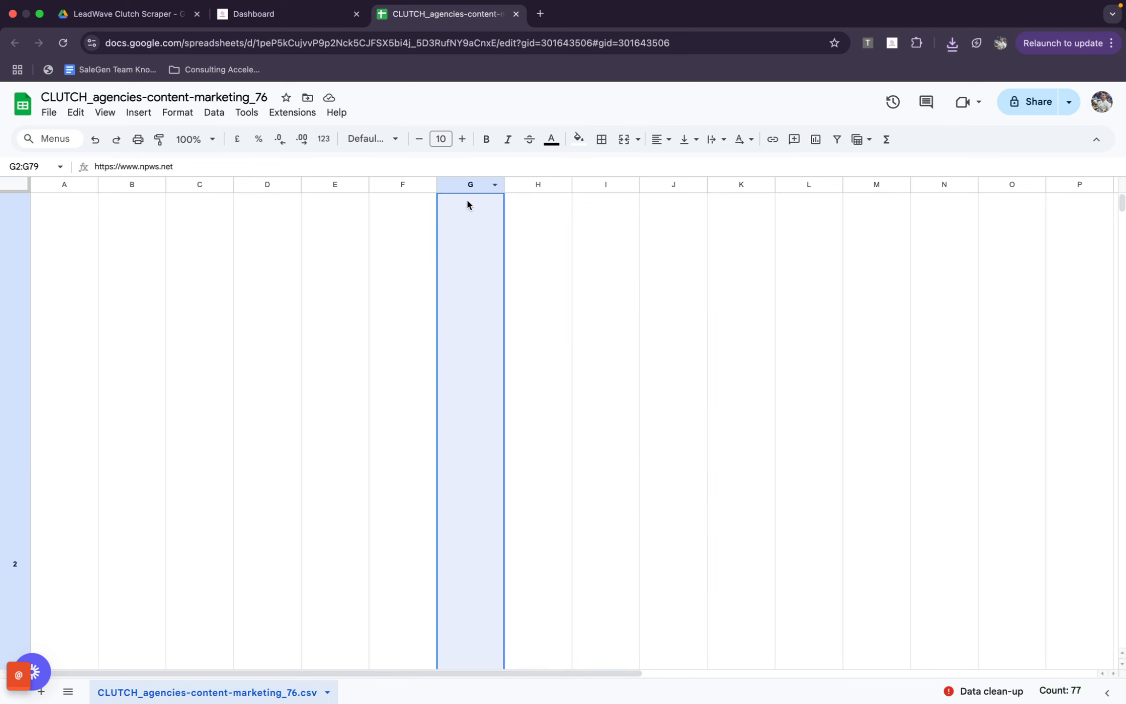
scroll(470, 204, "up", 1)
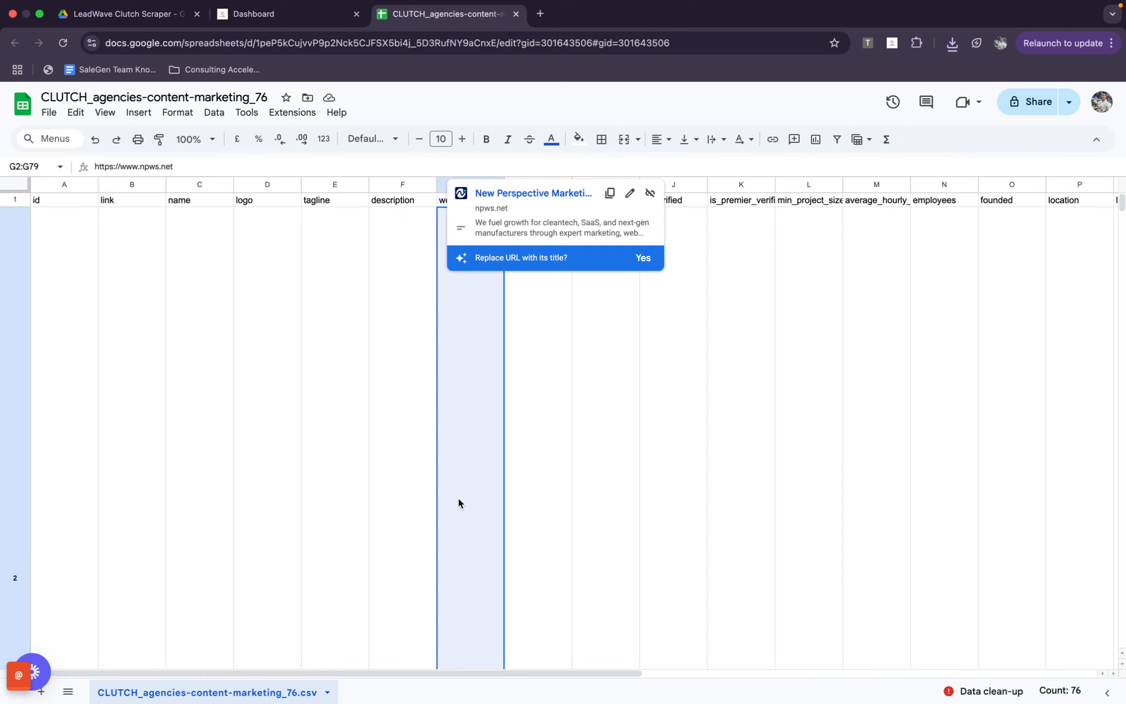
scroll(457, 496, "down", 10)
key("super+c")
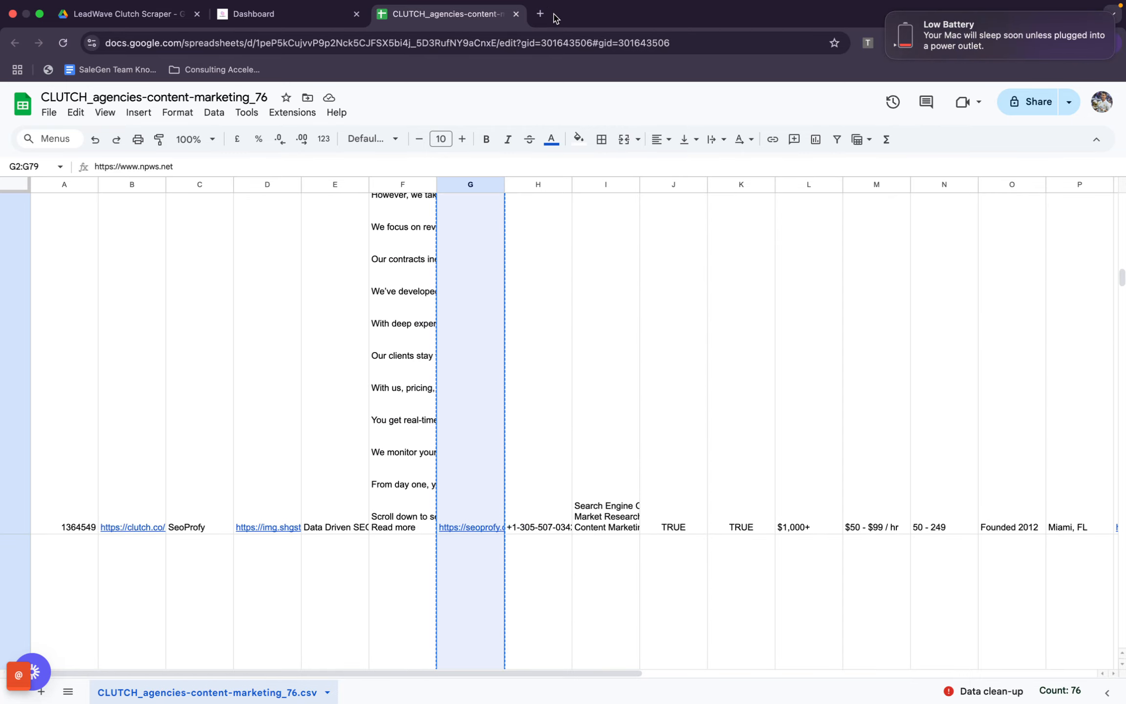
Open leadwave.sale-gen.com in a new browser tab and go to the Lead Enrichment page of its dashboard
left_click(540, 14)
type("lwad")
key("super+a")
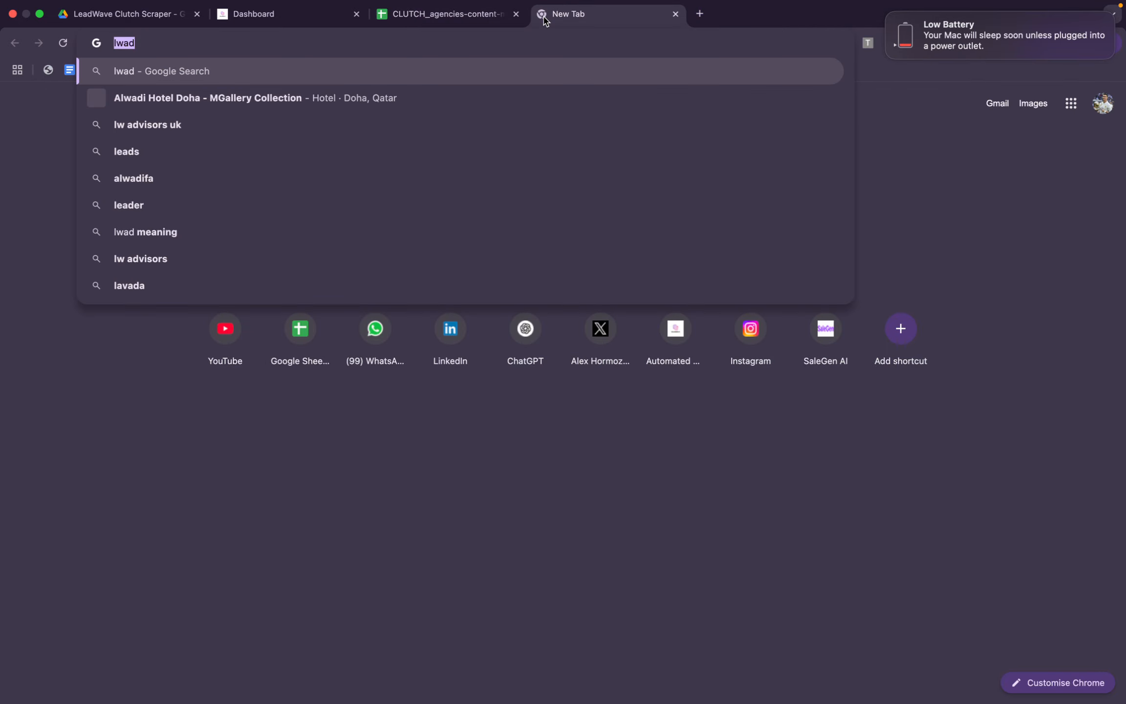
type("leadwave.sale-gen.com")
key("Return")
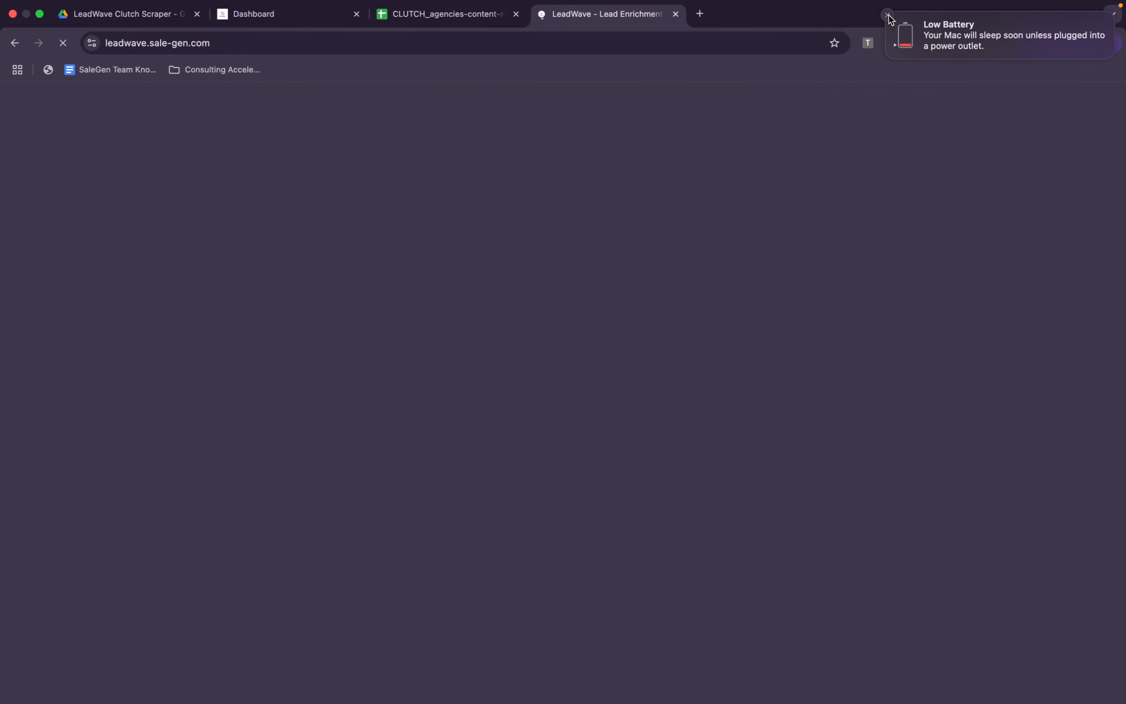
left_click(888, 15)
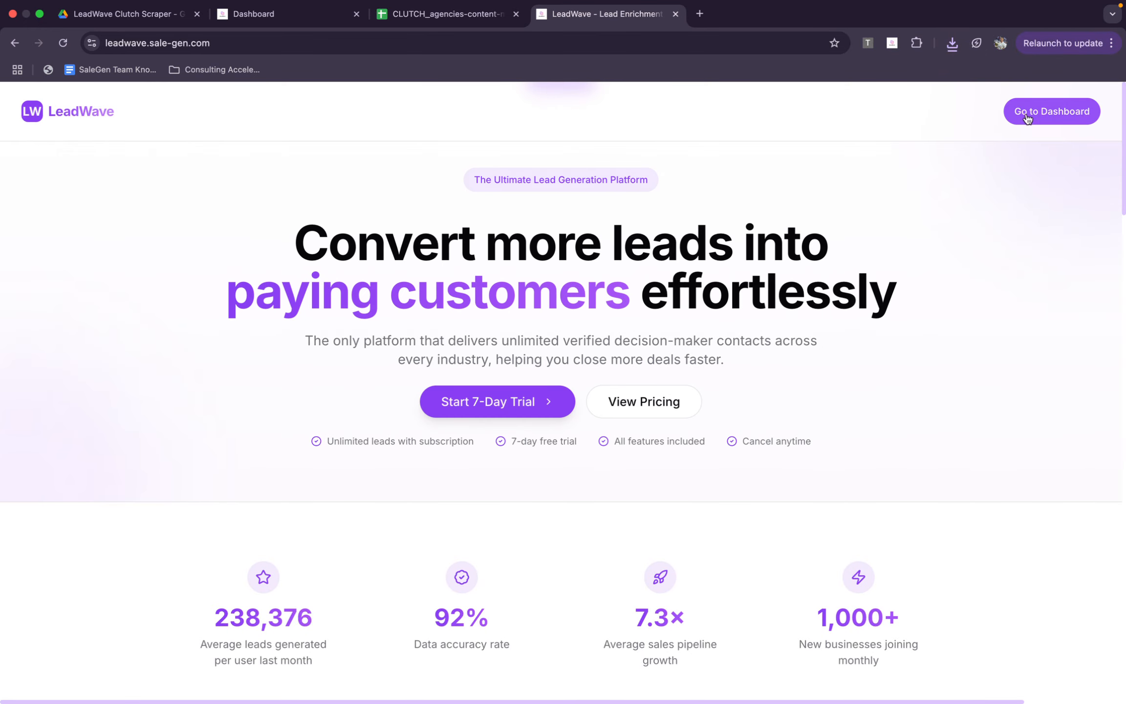
left_click(1027, 119)
left_click(101, 235)
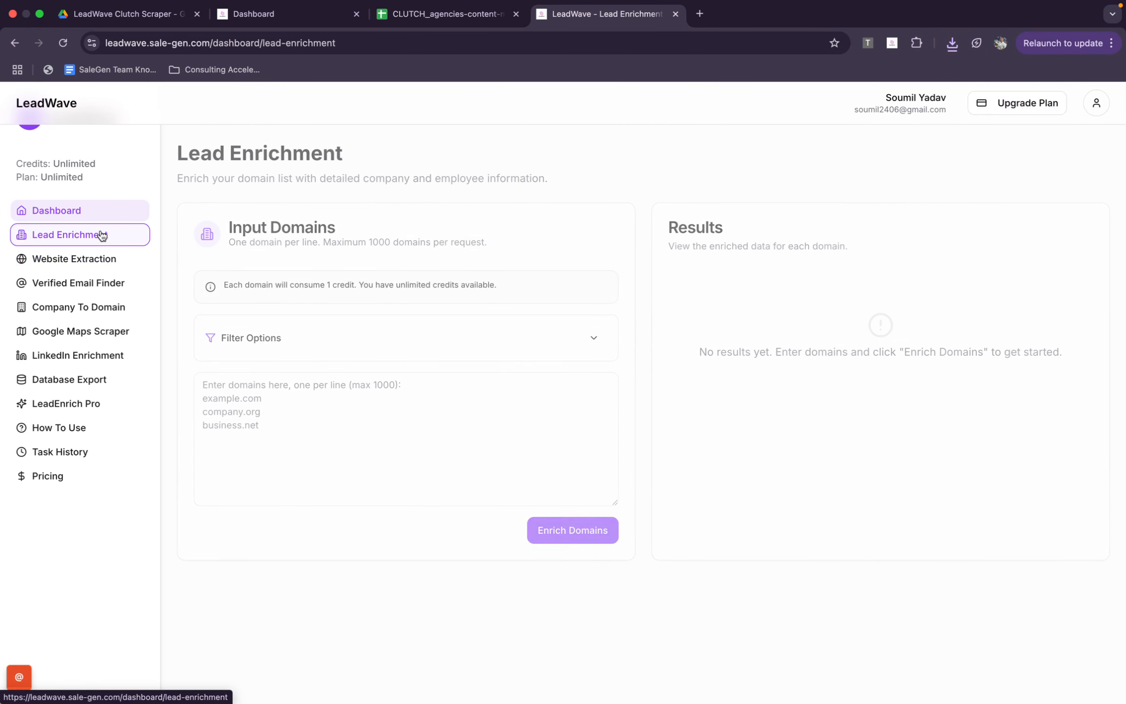
Paste the copied website URLs as the input domains and expand the filter options
left_click(428, 432)
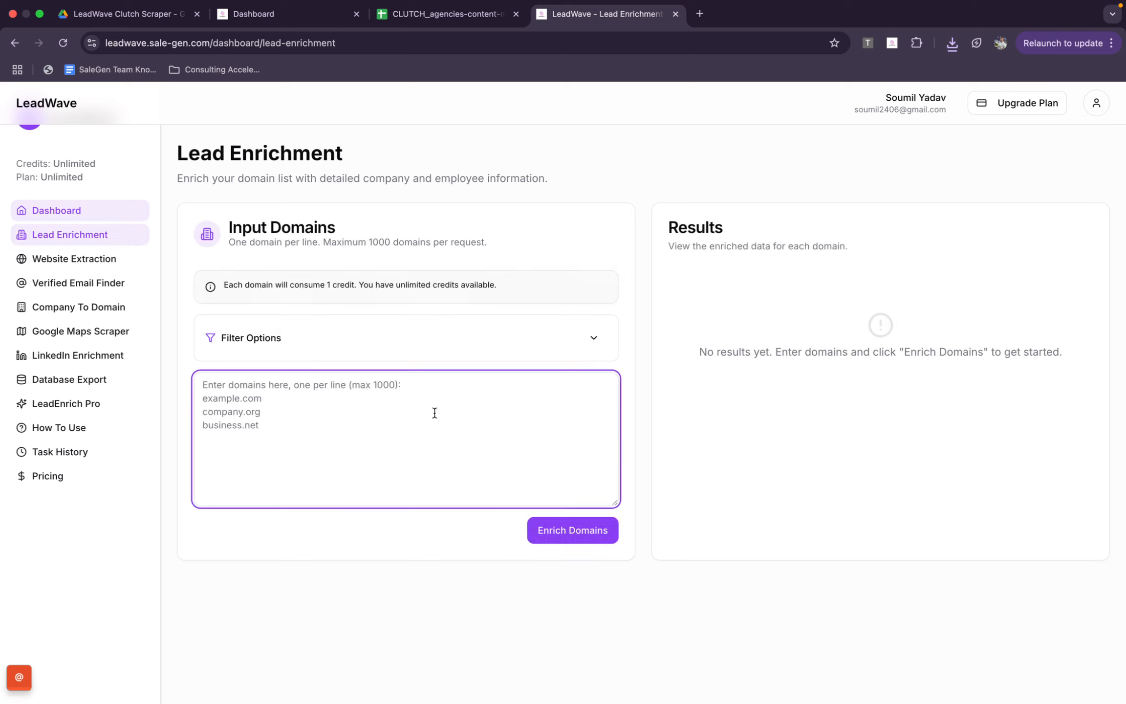
key("super+v")
scroll(342, 430, "up", 20)
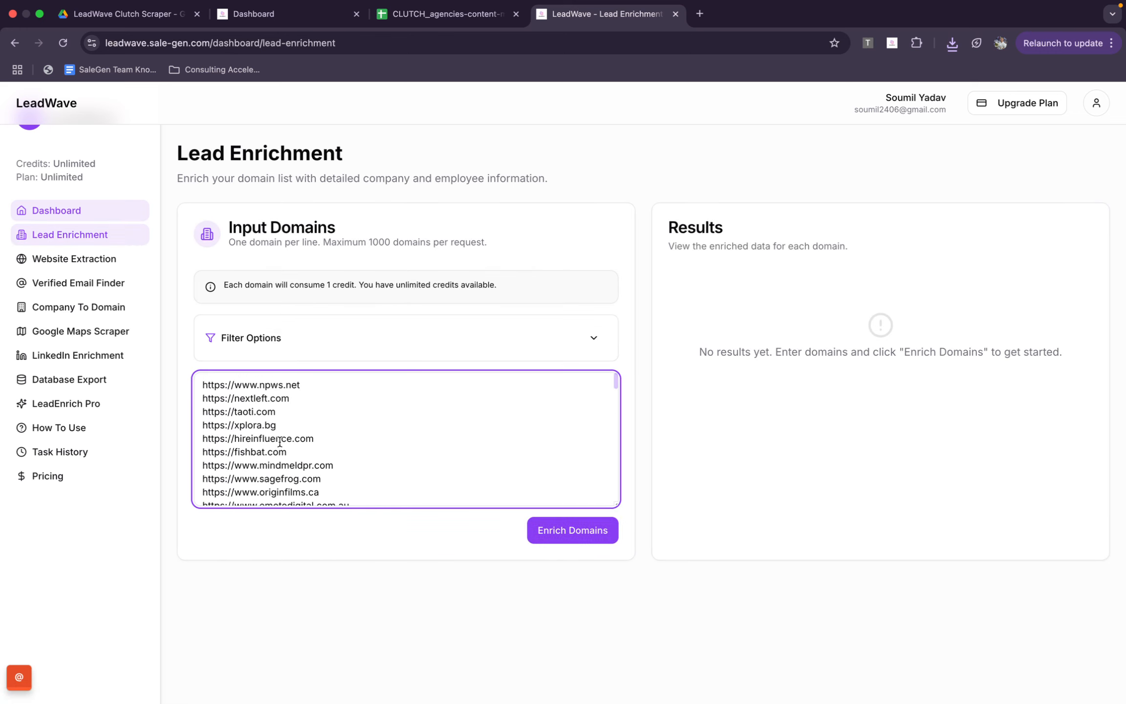
left_click(593, 338)
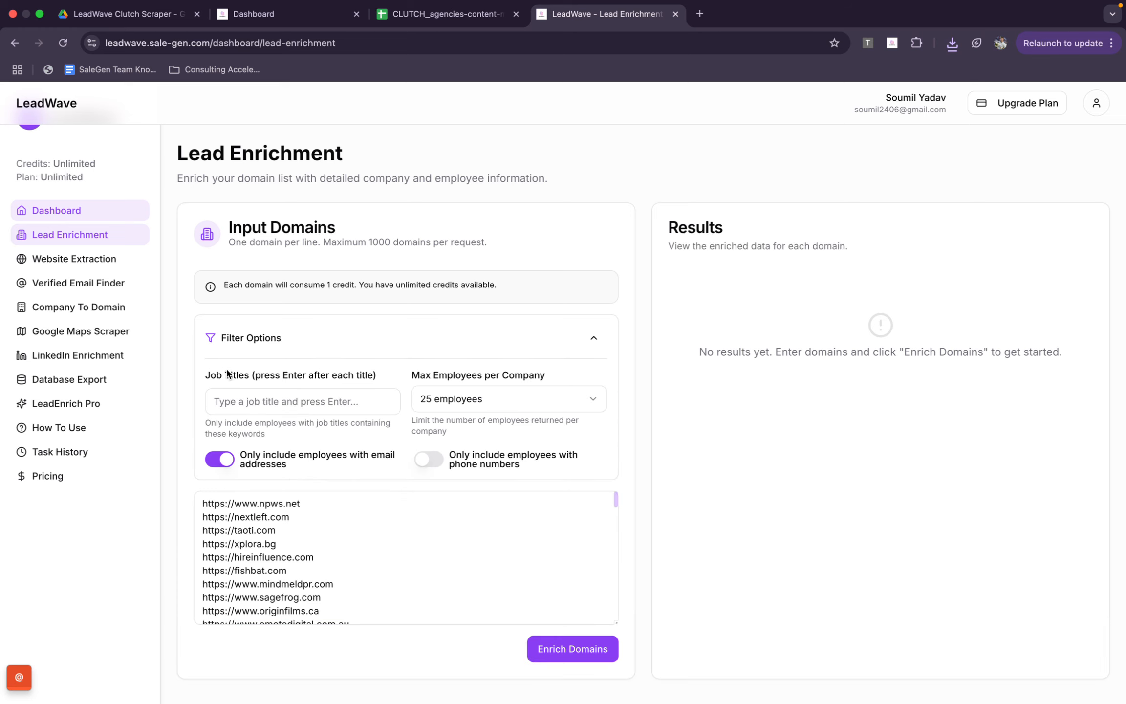
Try Founder as a job title filter for the enrichment and remove it again
left_click(303, 408)
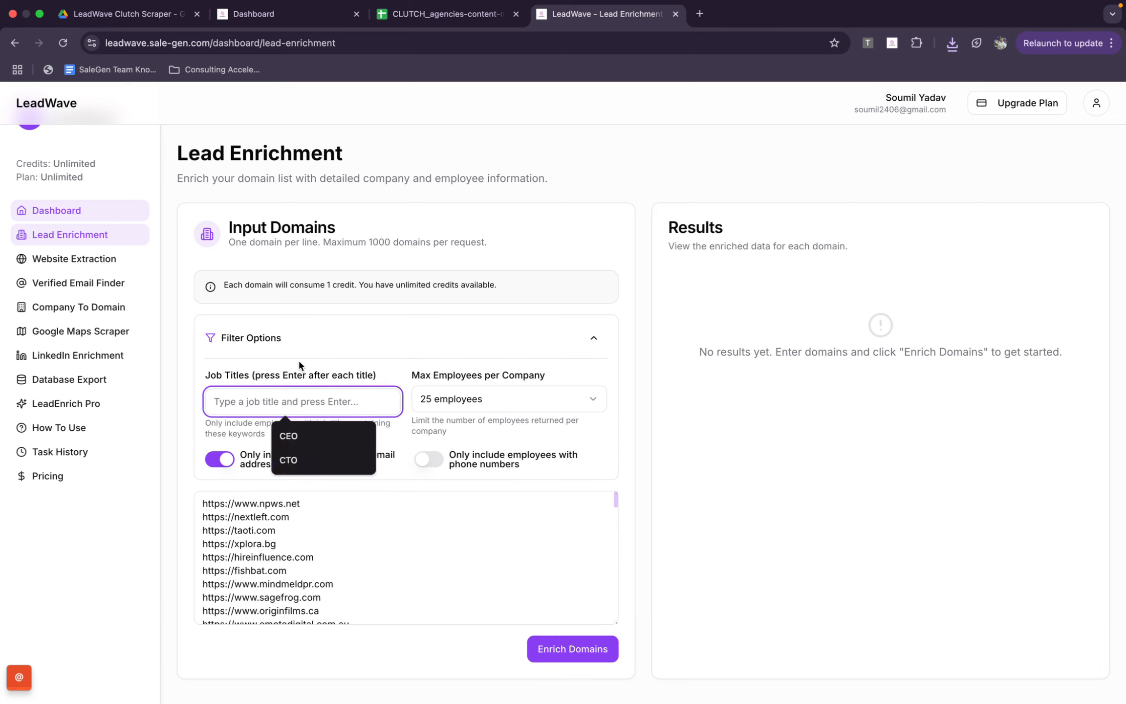
type("Foun")
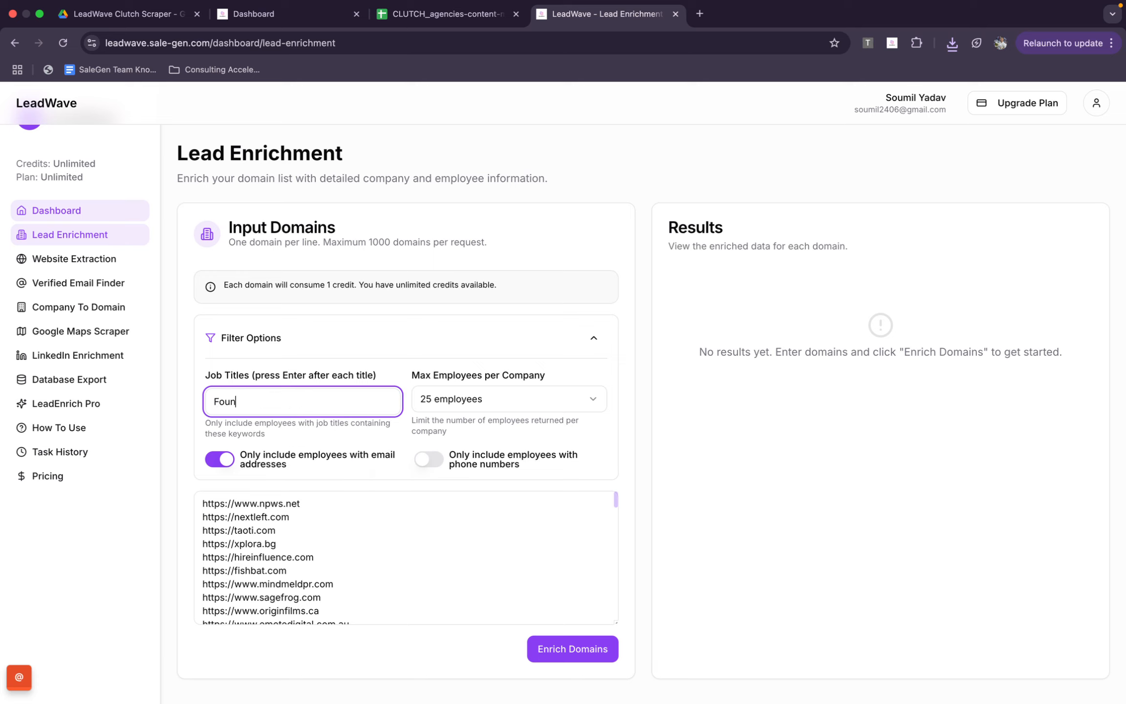
type("der")
key("Return")
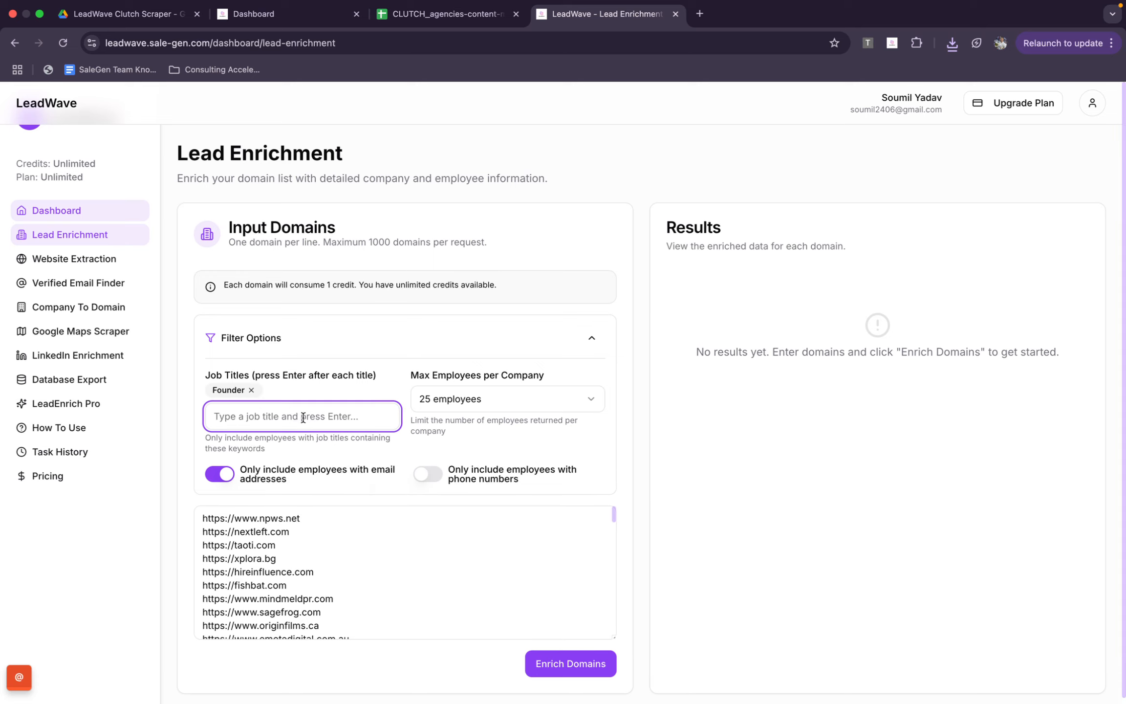
left_click(256, 389)
left_click(254, 389)
Limit the enrichment to a maximum of 10 employees per company and start enriching the domains
left_click(491, 401)
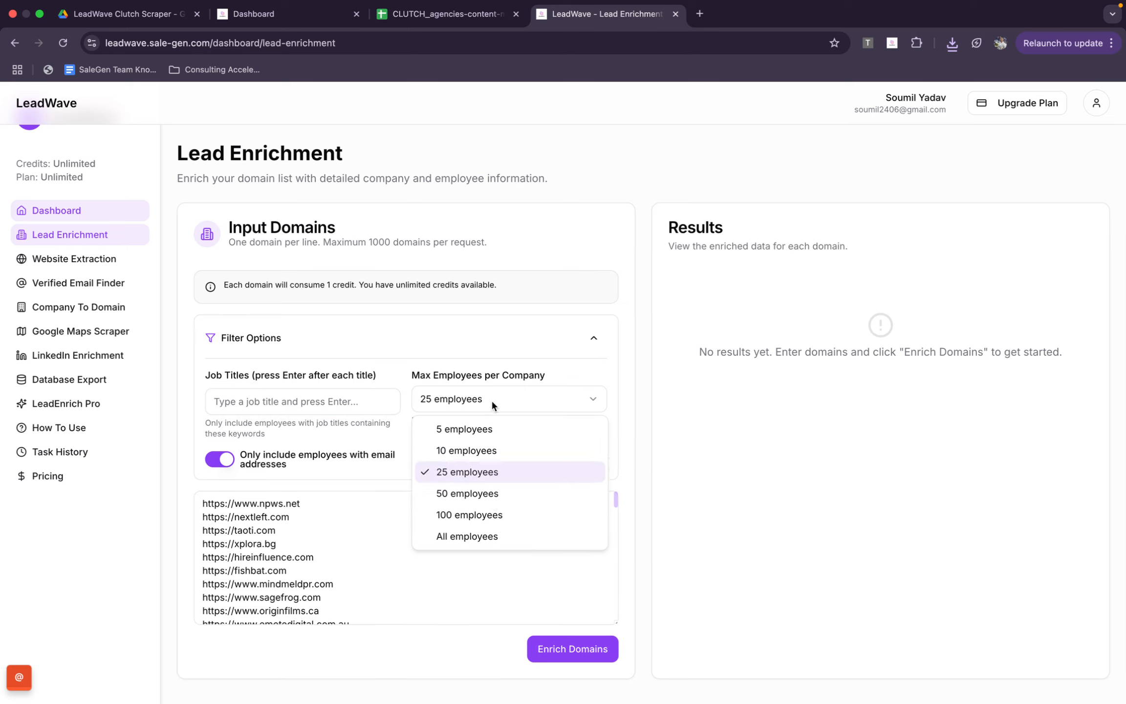
left_click(469, 533)
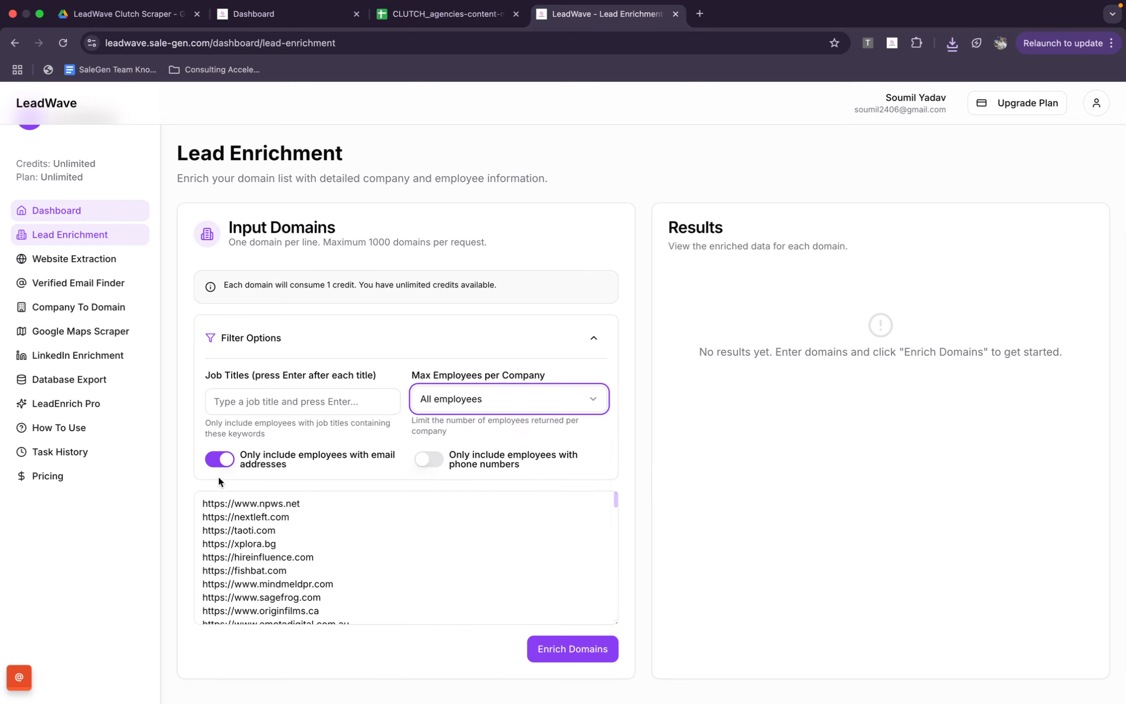
left_click(483, 406)
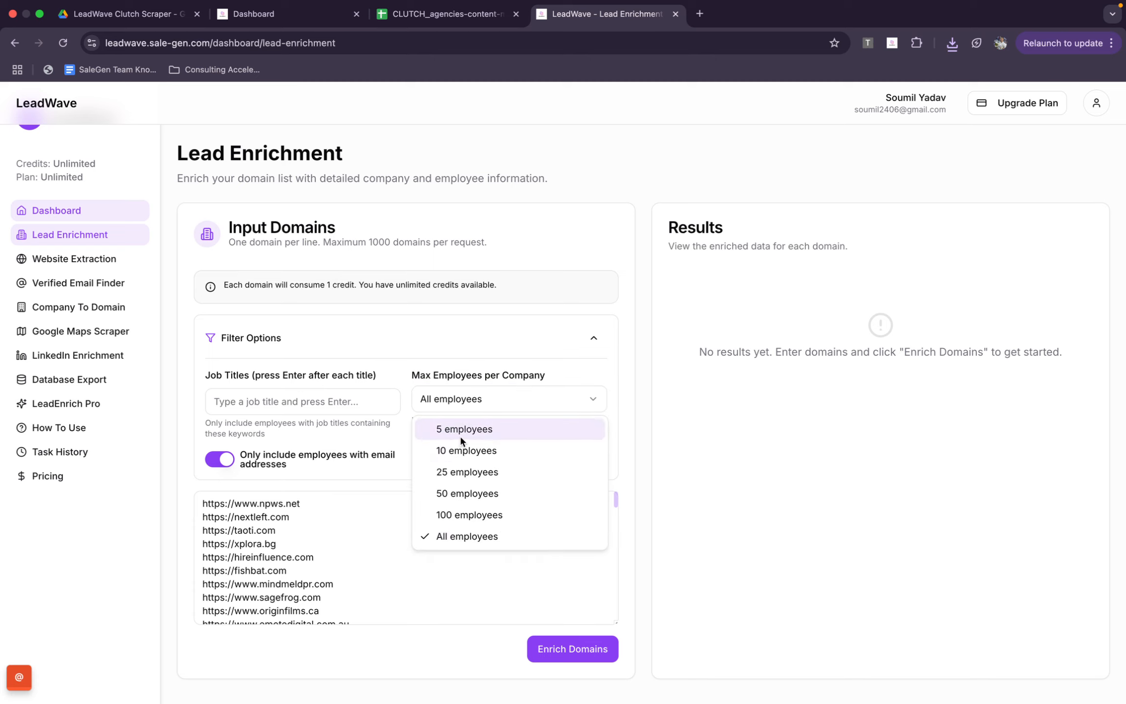
left_click(447, 450)
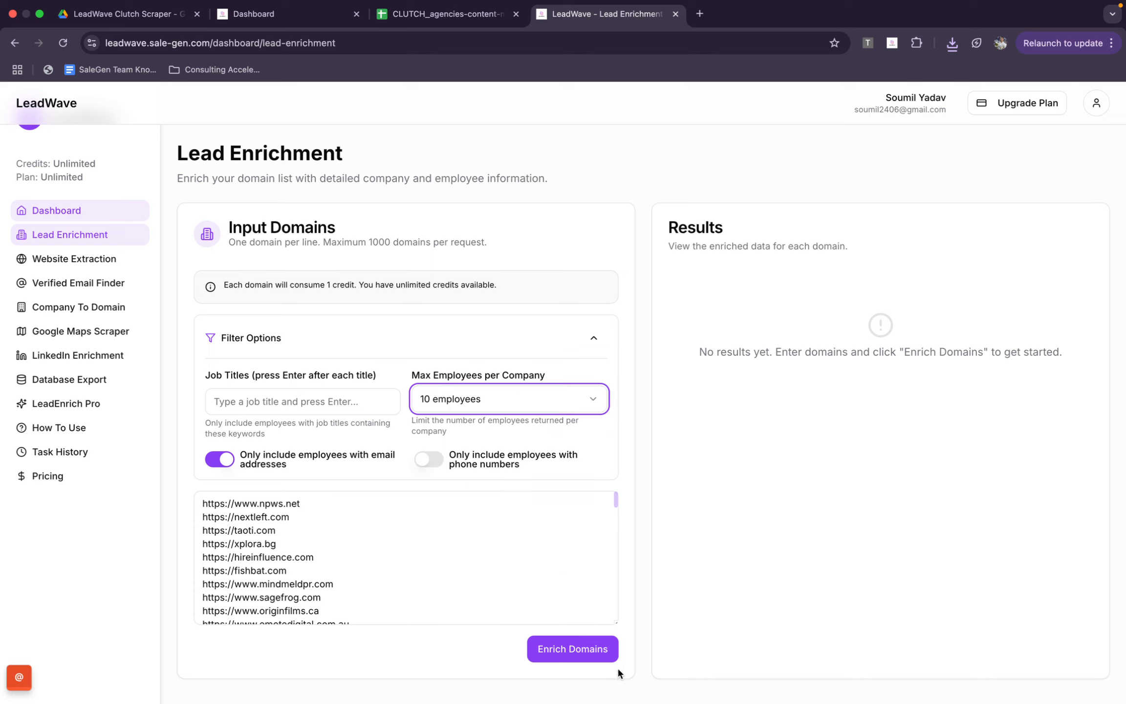
left_click(584, 649)
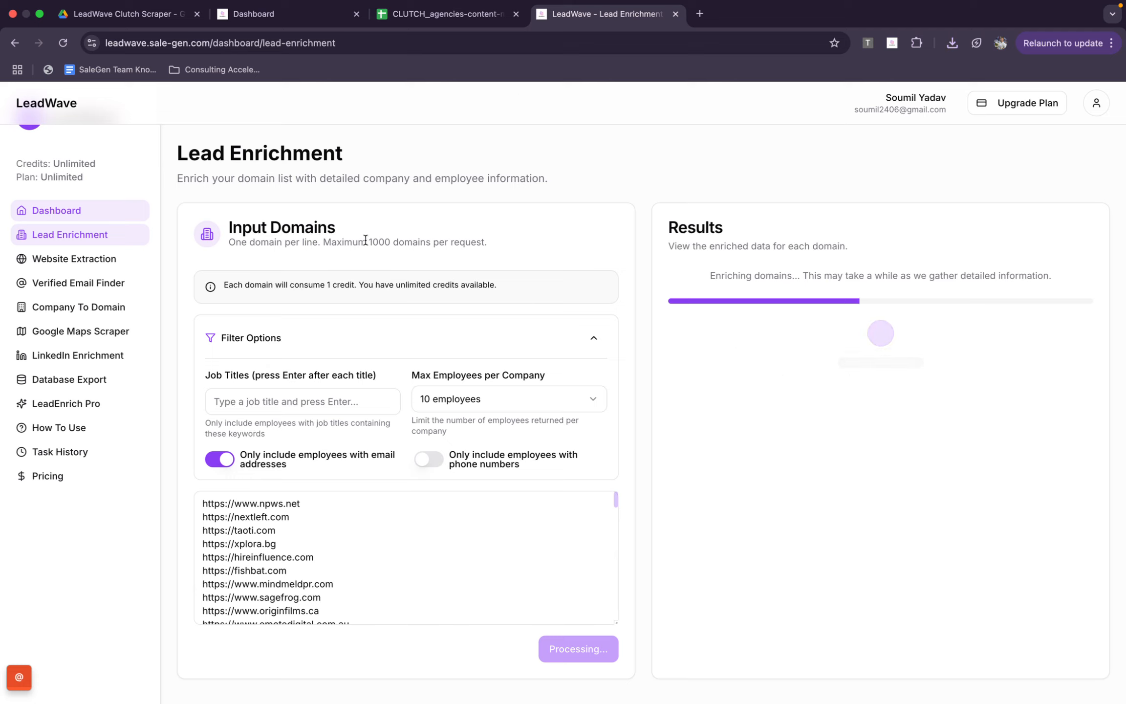
left_click_drag(366, 241, 519, 237)
left_click(517, 235)
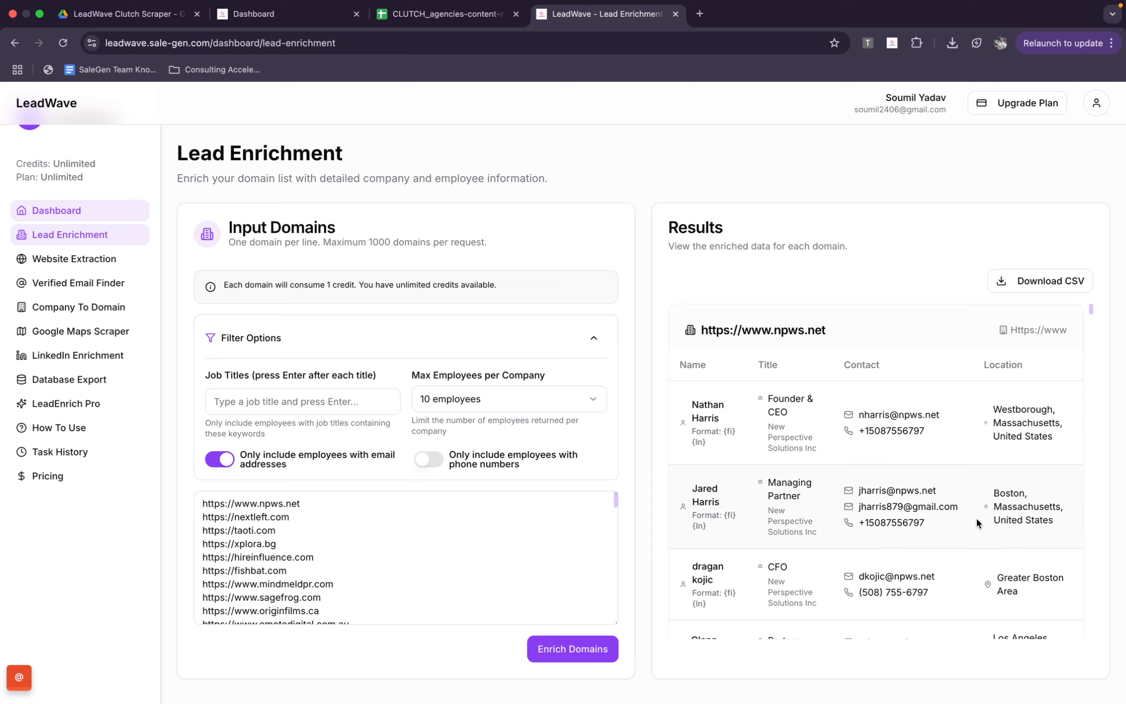
Examine the employees' job titles, contact details and locations listed per company in the enrichment results
scroll(804, 539, "down", 15)
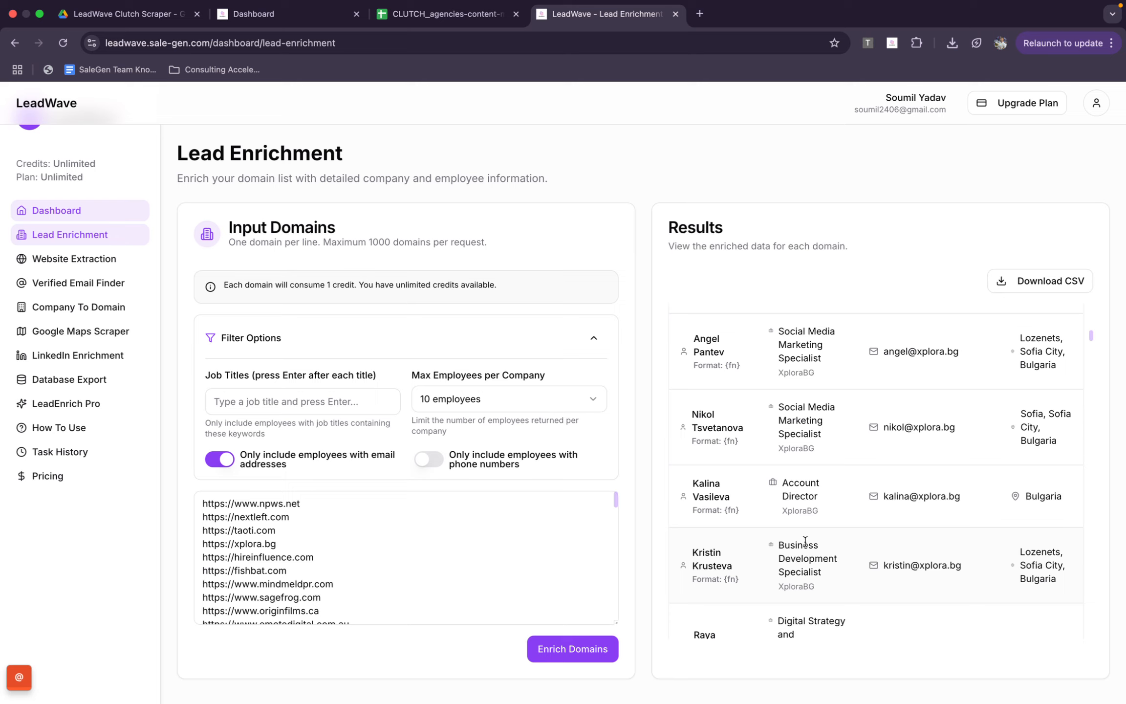
scroll(804, 539, "up", 10)
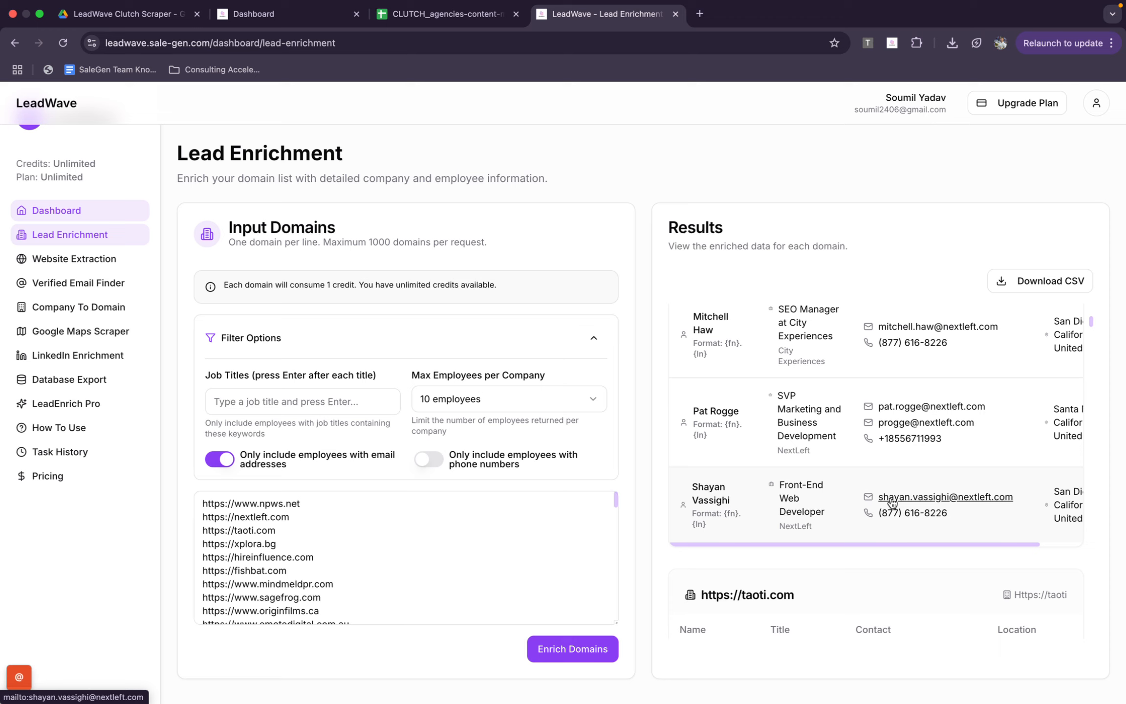
scroll(971, 513, "right", 1)
scroll(972, 516, "down", 1)
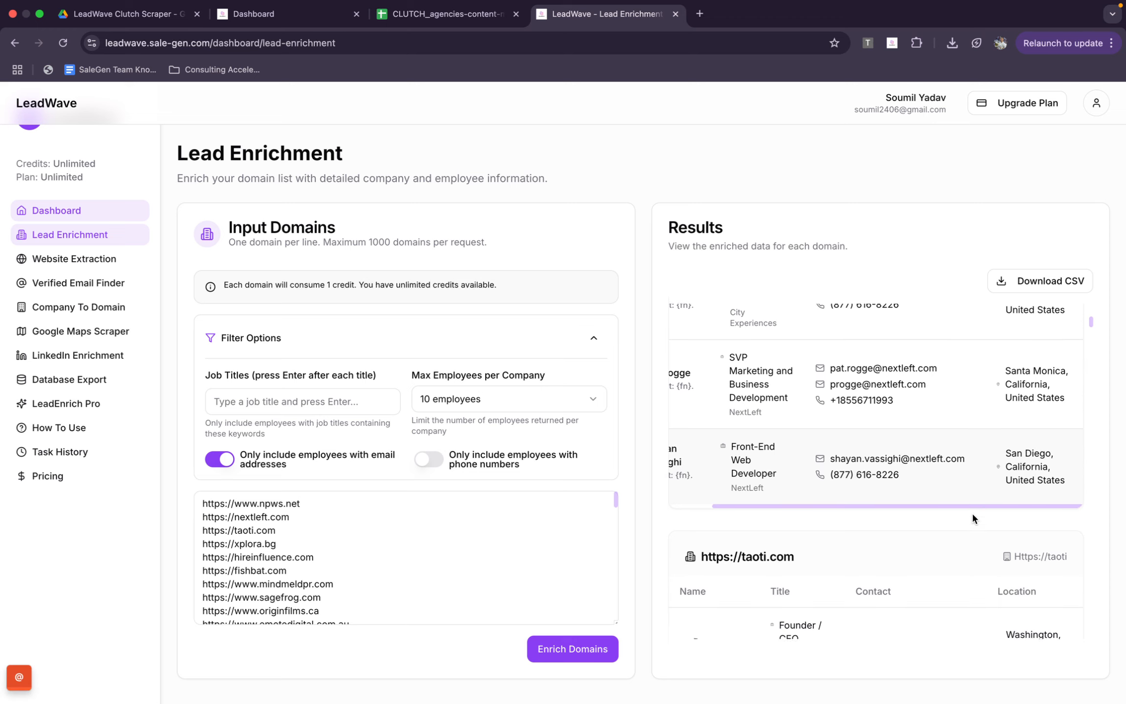
scroll(972, 515, "left", 5)
scroll(972, 515, "right", 5)
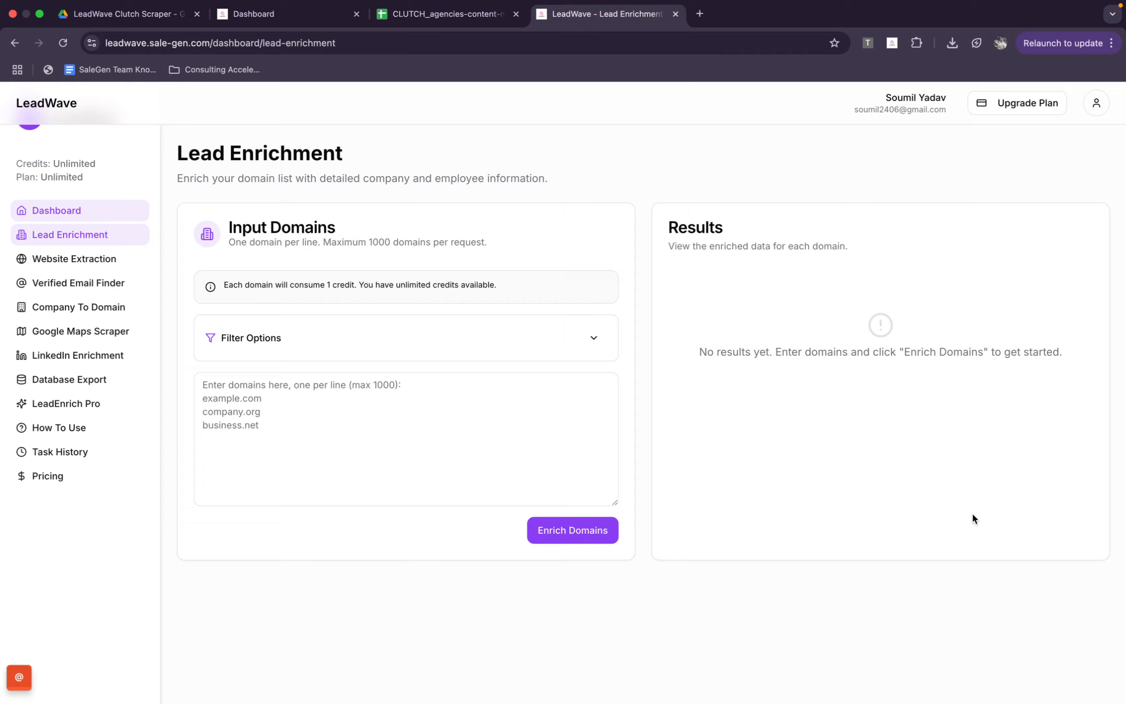
Go to LeadWave's Task History page and close the LeadWave browser tab
left_click(99, 464)
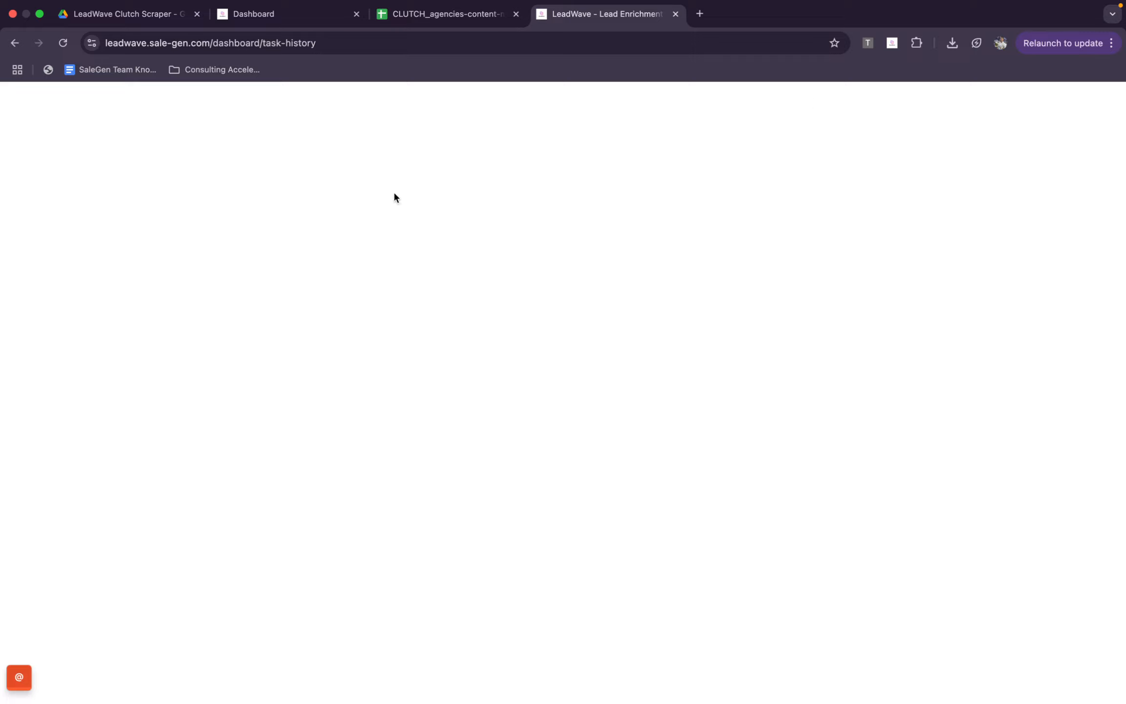
left_click(675, 14)
Revisit the Clutch Scraper dashboard and the content-marketing agencies spreadsheet, and close both tabs to return to the Google Drive folder
left_click(311, 15)
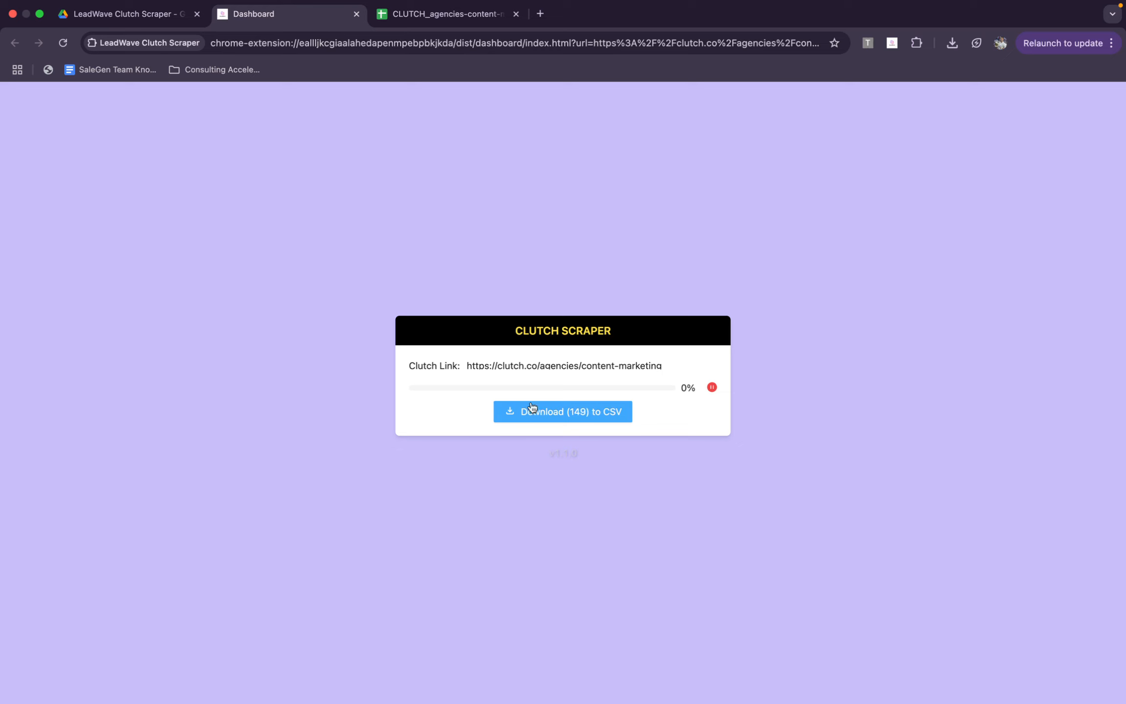
left_click(461, 6)
scroll(401, 359, "up", 10)
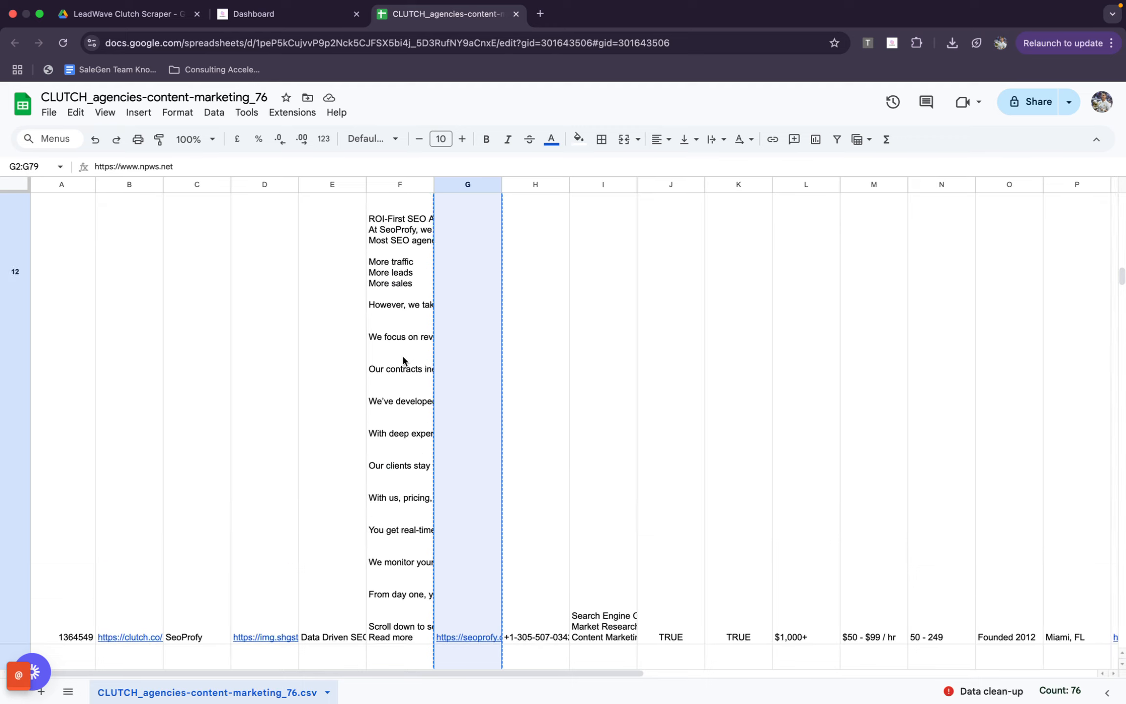
left_click(515, 14)
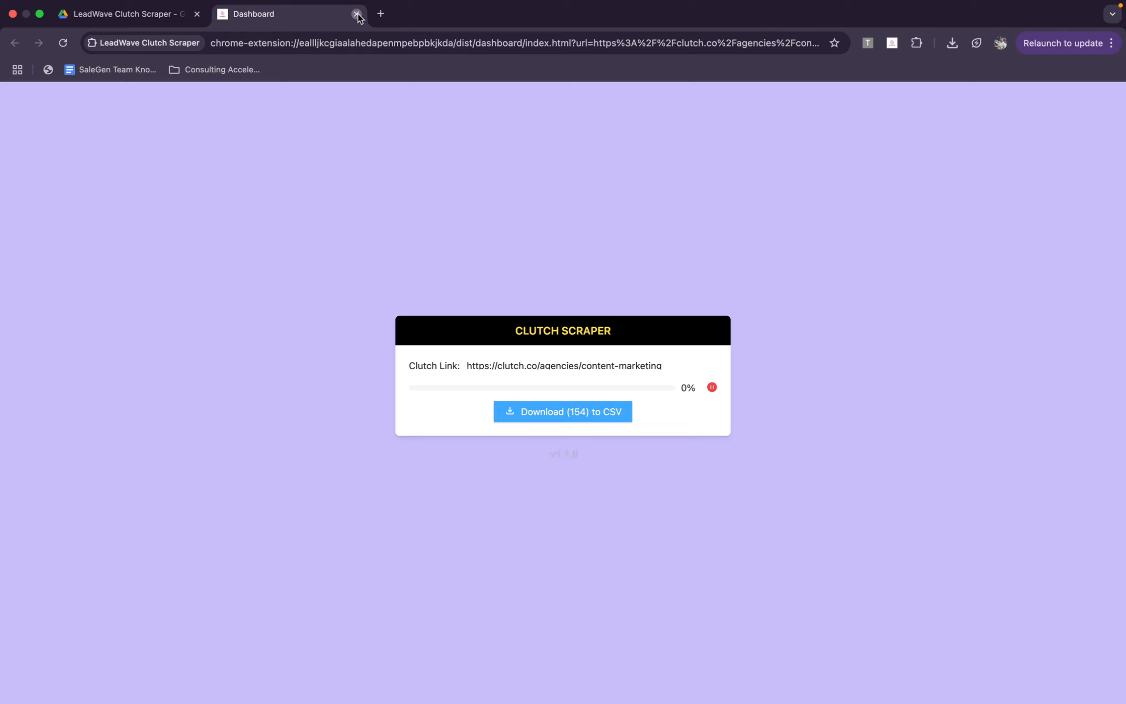
left_click(356, 13)
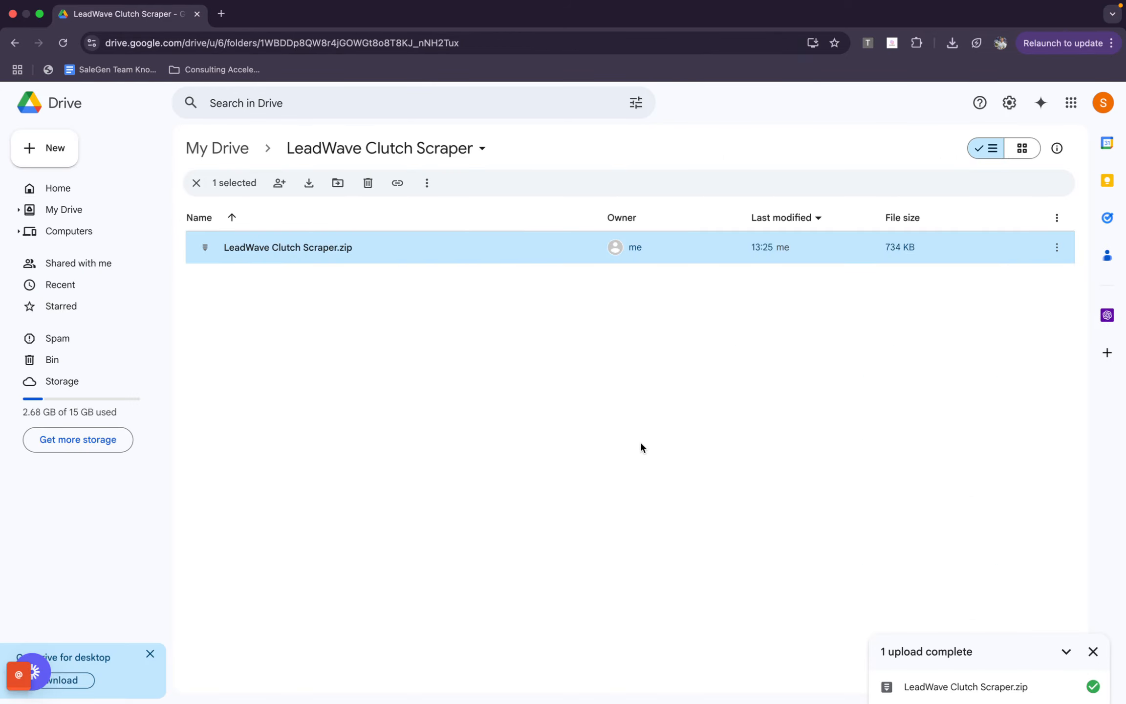